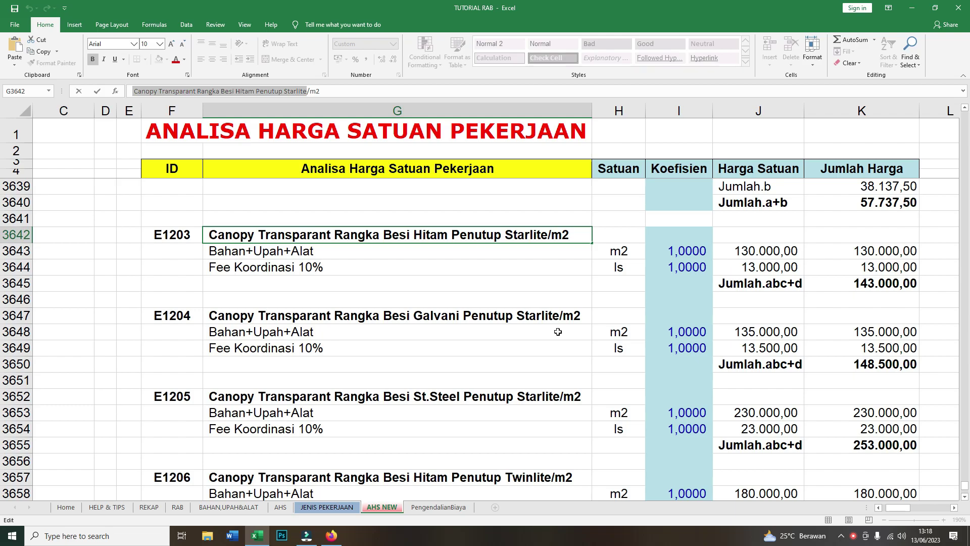
# Scroll down to the E1203 block and finish entering its title
pyautogui.scroll(-1, 556, 313)
pyautogui.scroll(-1, 480, 303)
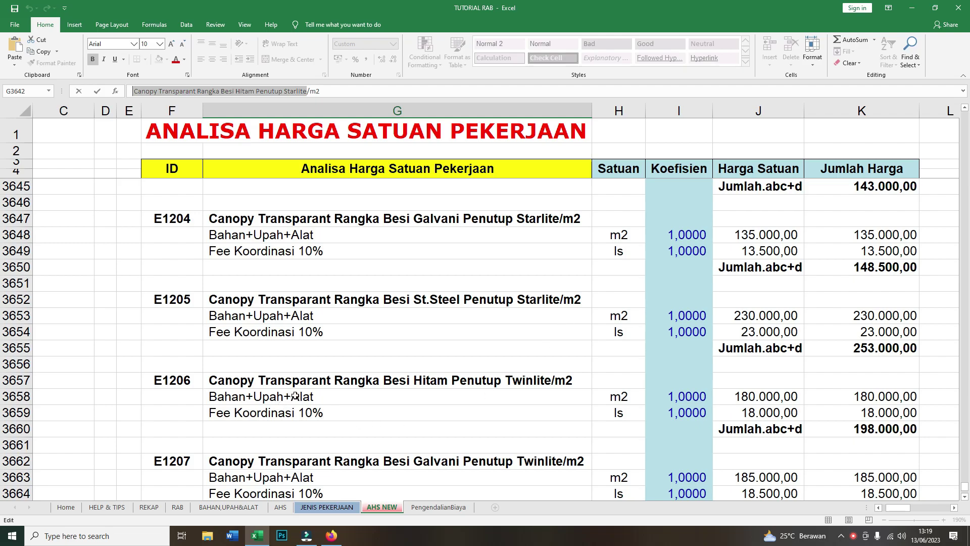
pyautogui.scroll(-1, 354, 392)
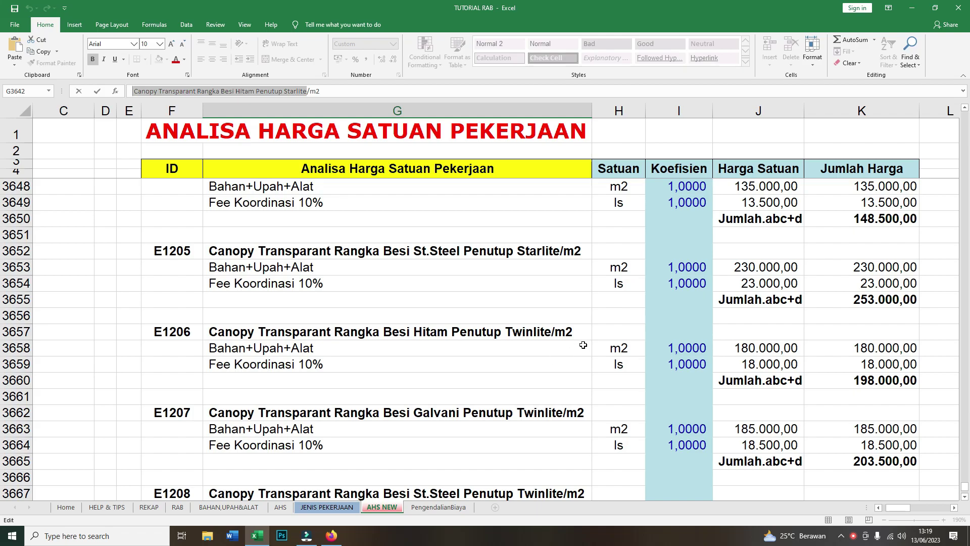
pyautogui.scroll(-3, 583, 344)
pyautogui.scroll(-1, 583, 344)
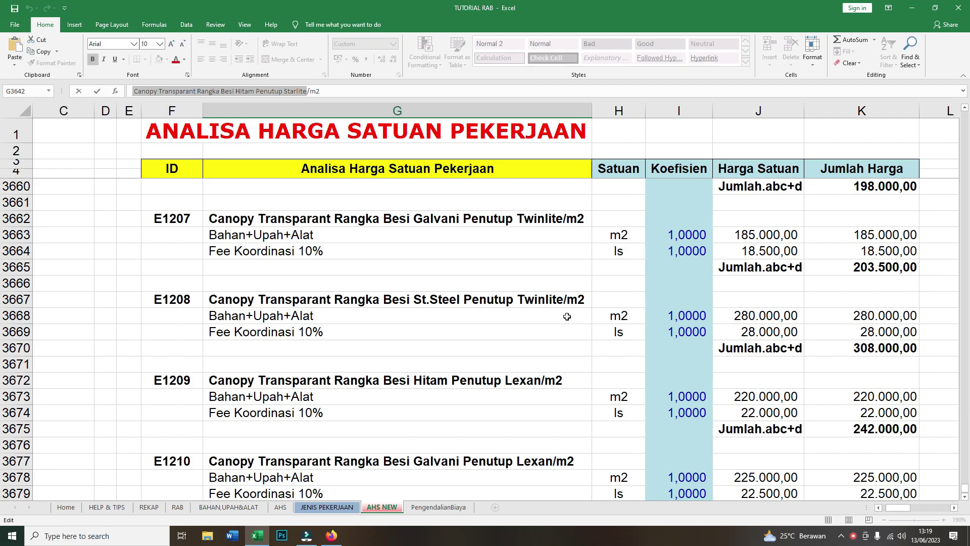
pyautogui.scroll(-1, 578, 315)
pyautogui.scroll(-1, 578, 315)
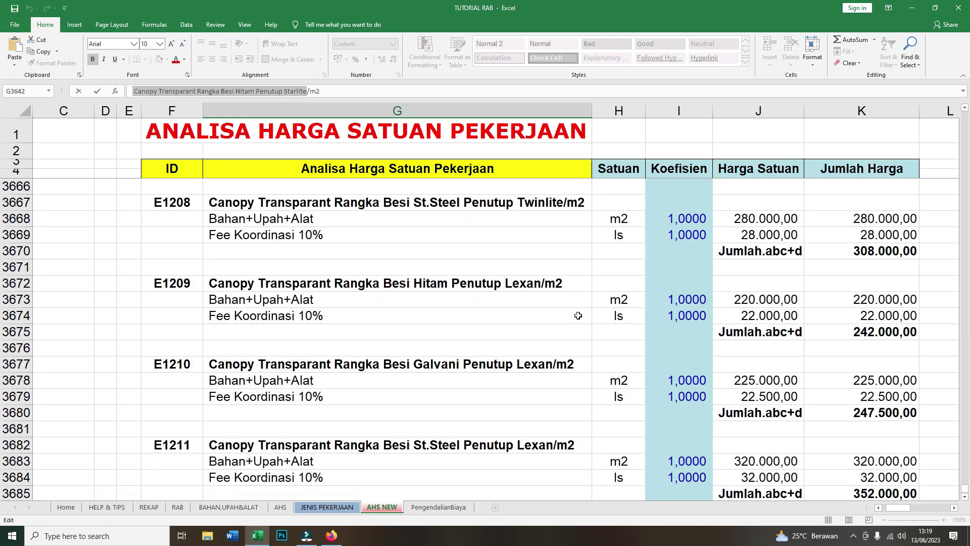
pyautogui.scroll(-1, 578, 315)
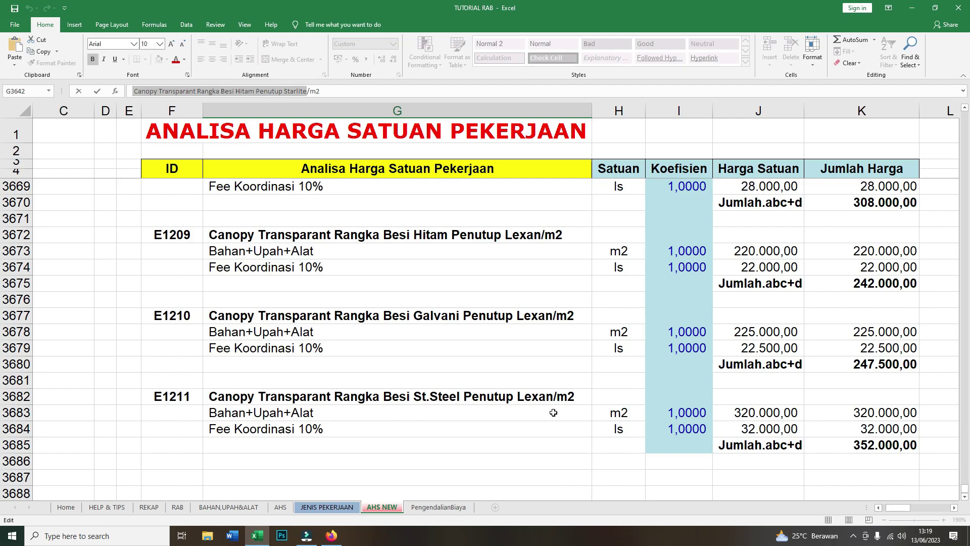
pyautogui.scroll(10, 332, 274)
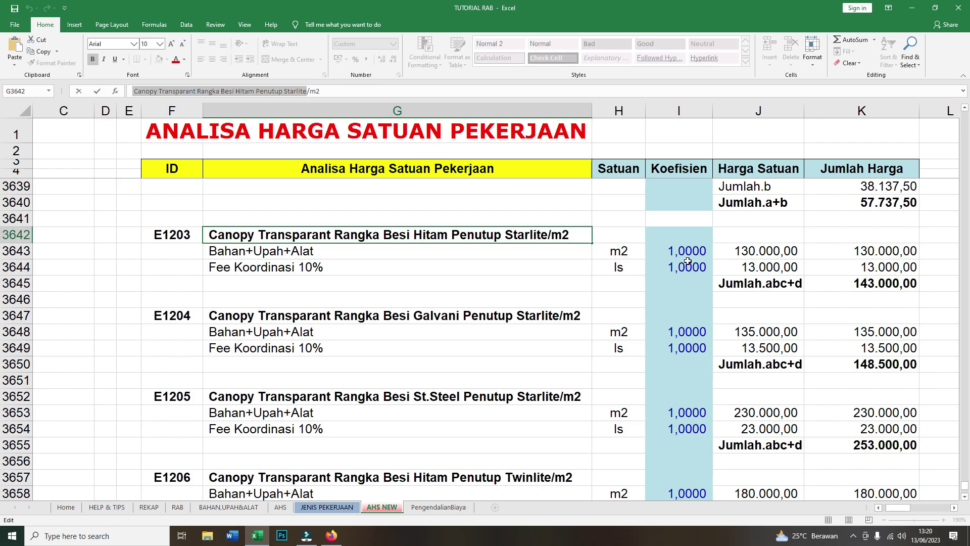
pyautogui.press('Return')
pyautogui.press('Return')
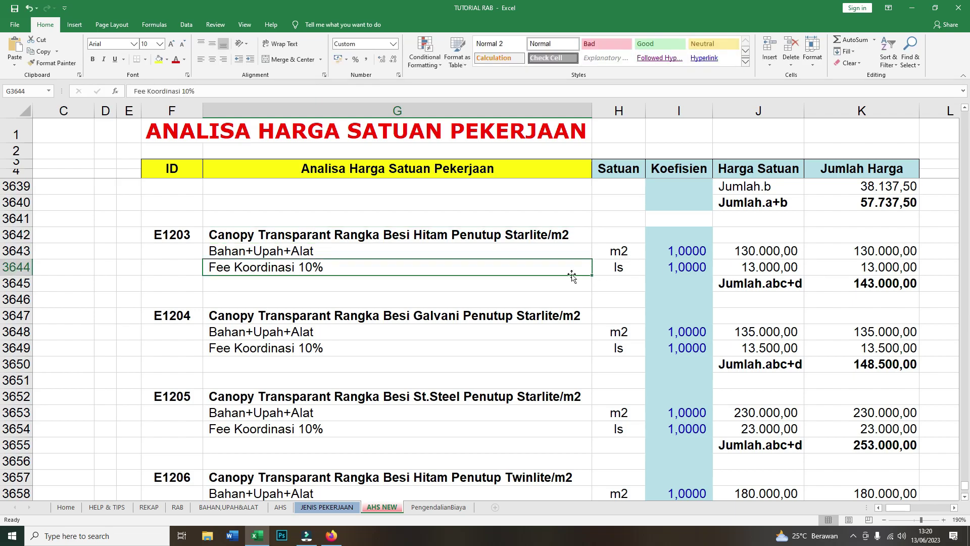
pyautogui.click(333, 299)
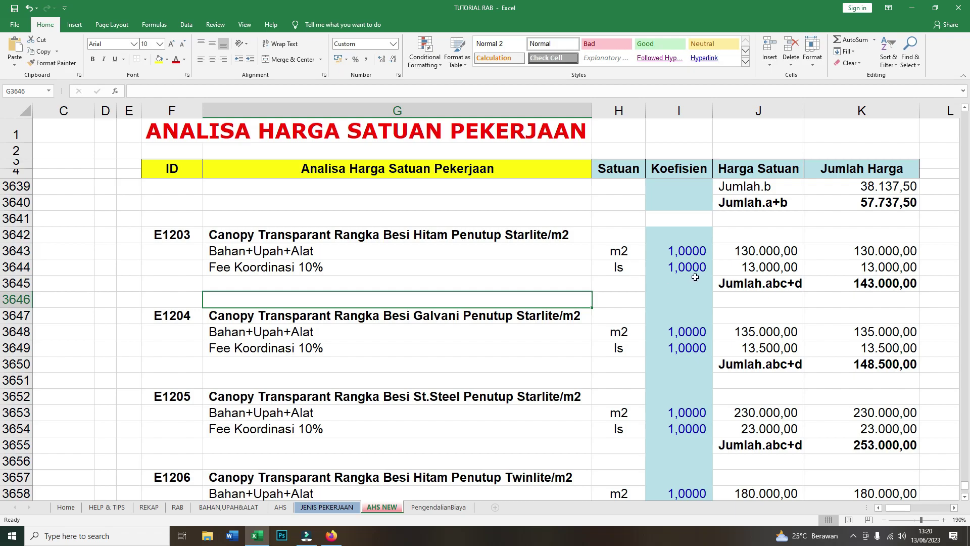
# Check the existing E1203 material price formula in J3643
pyautogui.click(715, 257)
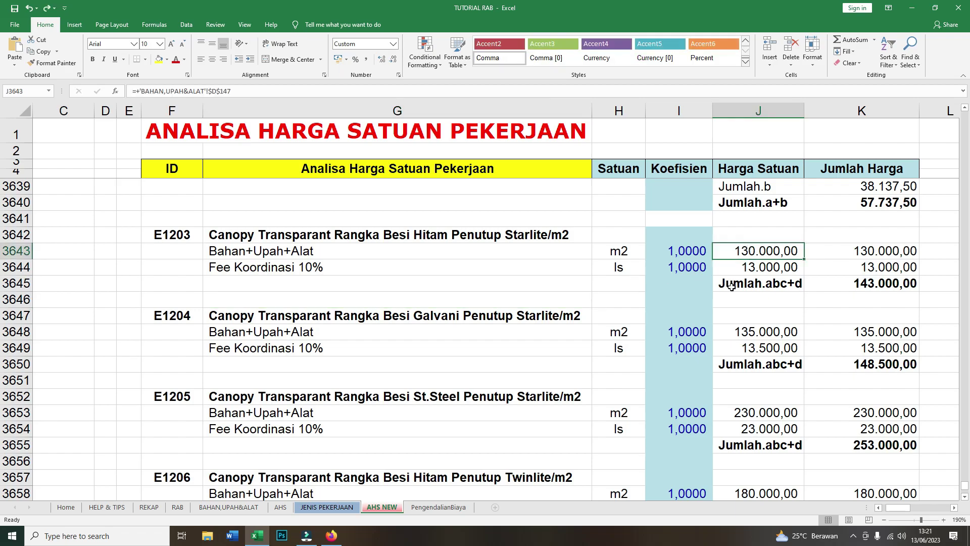
pyautogui.click(700, 295)
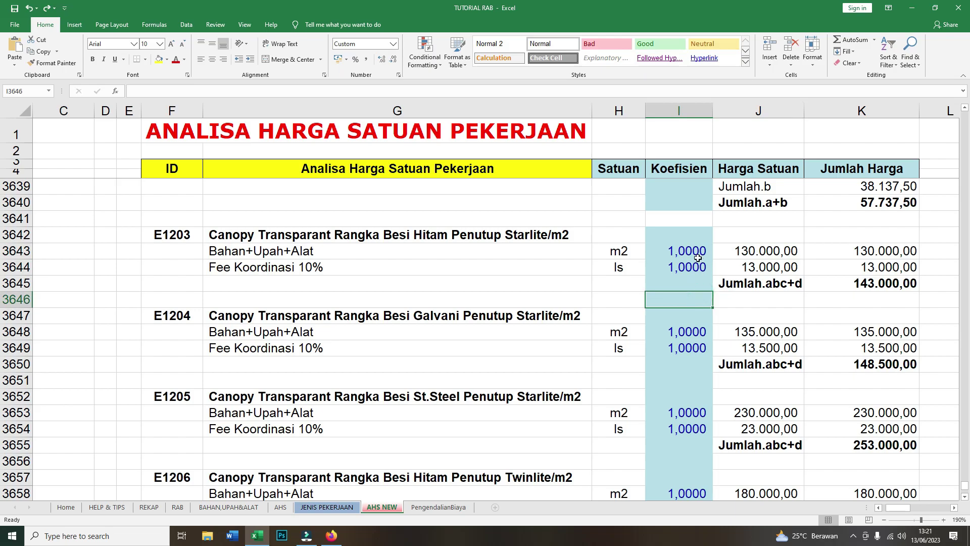
pyautogui.click(755, 251)
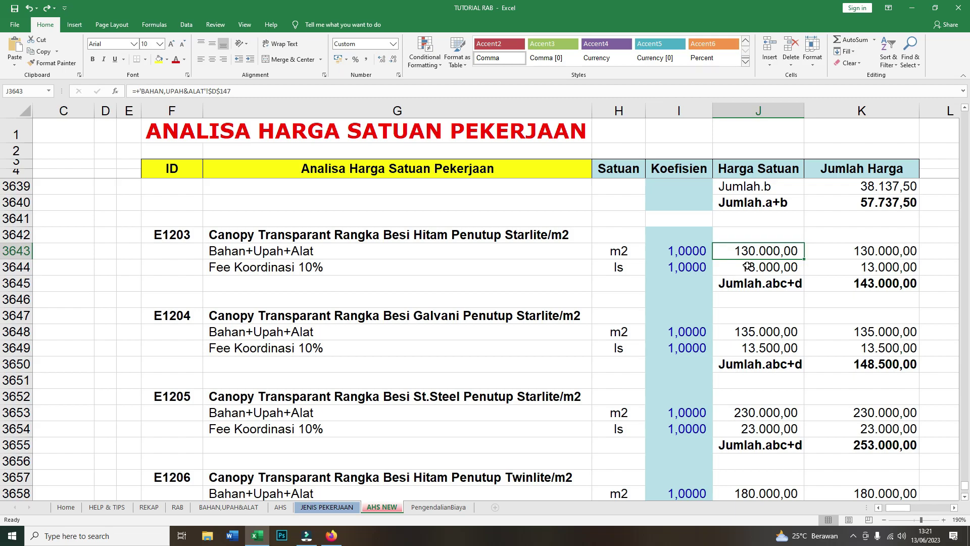
# Link J3643 to the Hitam Starlite canopy price, BAHAN,UPAH&ALAT cell D147
pyautogui.write('=')
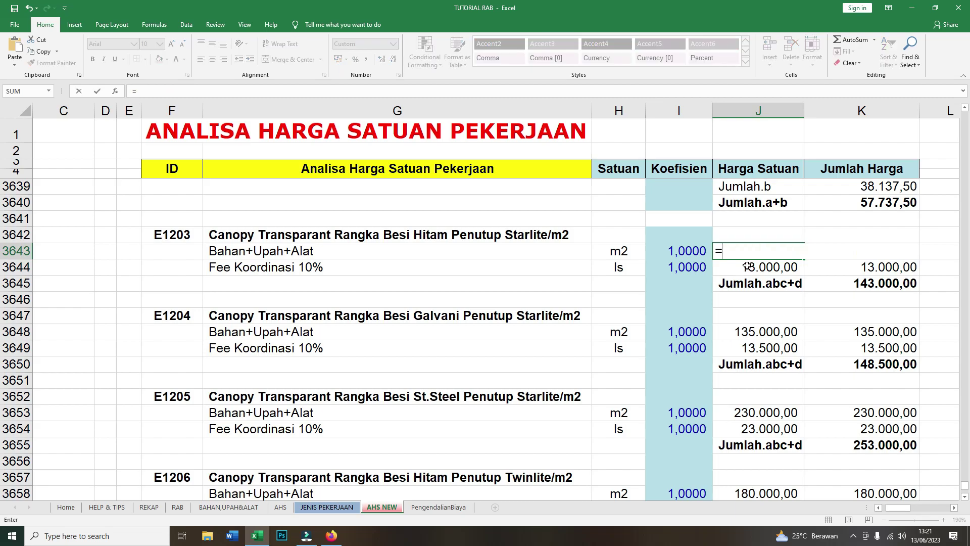
pyautogui.click(228, 507)
pyautogui.scroll(5, 446, 404)
pyautogui.scroll(8, 447, 403)
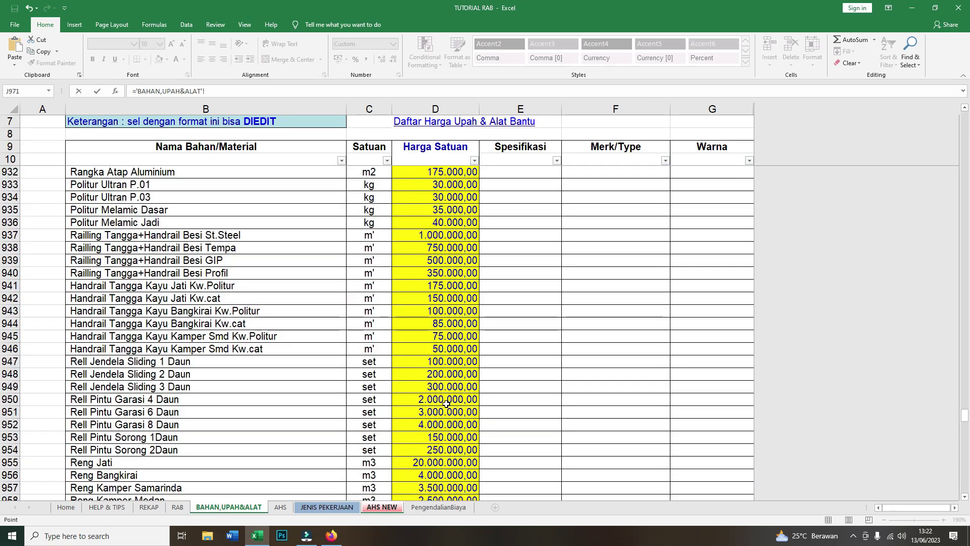
pyautogui.scroll(-19, 446, 404)
pyautogui.scroll(16, 446, 404)
pyautogui.scroll(12, 446, 404)
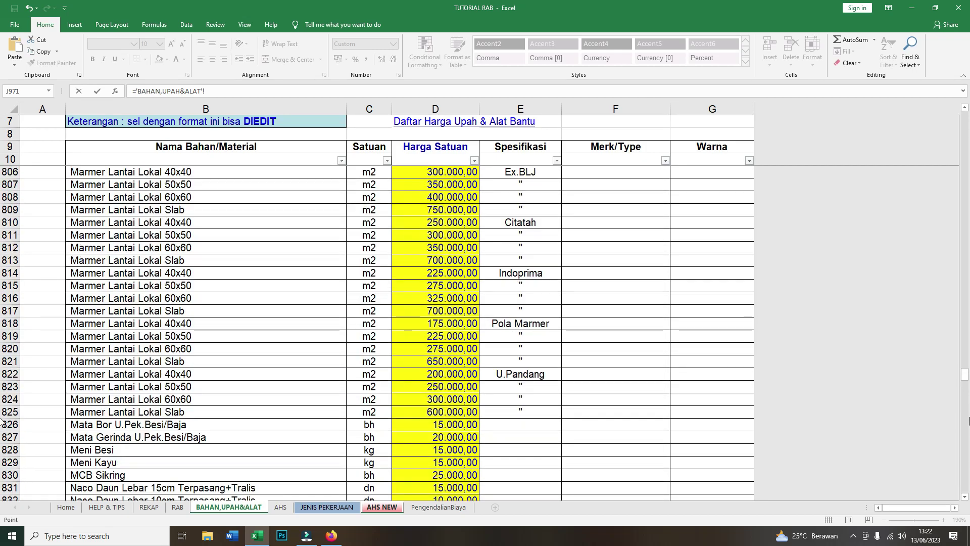
pyautogui.moveTo(964, 375); pyautogui.dragTo(950, 140)
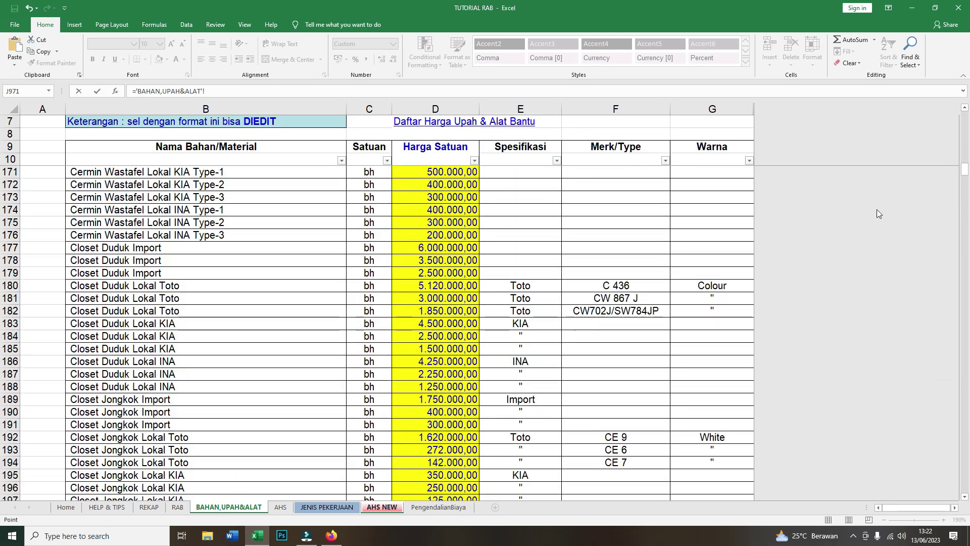
pyautogui.moveTo(950, 139); pyautogui.dragTo(876, 210)
pyautogui.scroll(7, 876, 210)
pyautogui.scroll(-1, 65, 263)
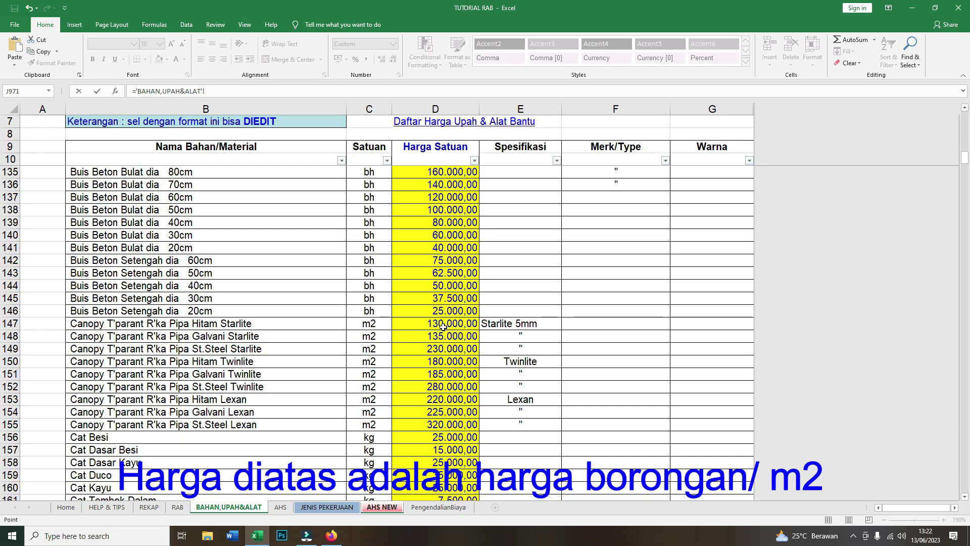
pyautogui.click(443, 327)
pyautogui.press('Return')
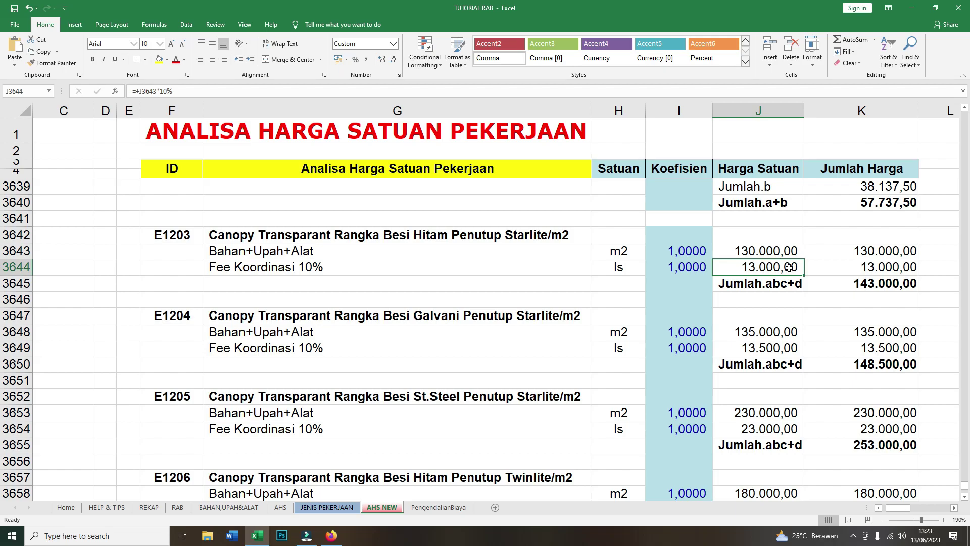
# Enter =J3643*10% in J3644 to get the 13.000,00 coordination fee
pyautogui.write('=')
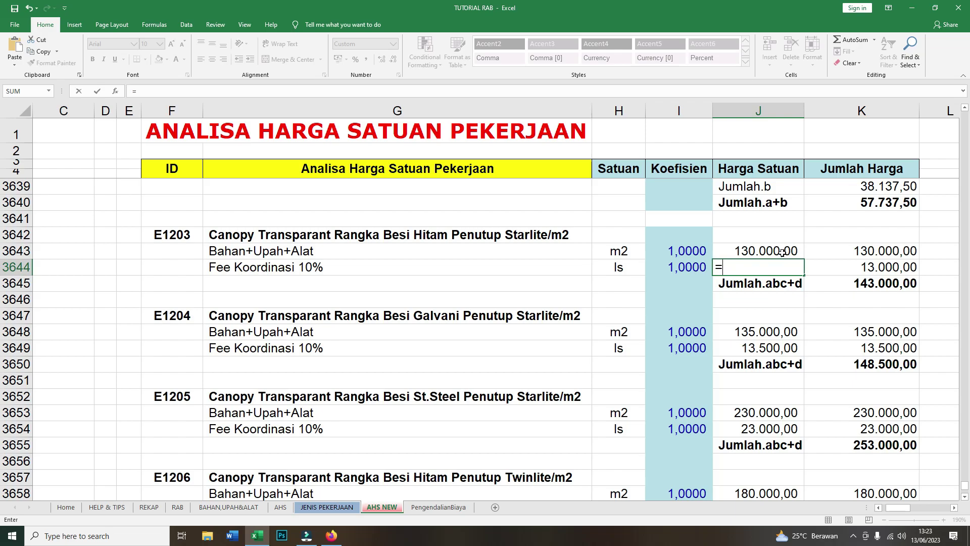
pyautogui.click(783, 252)
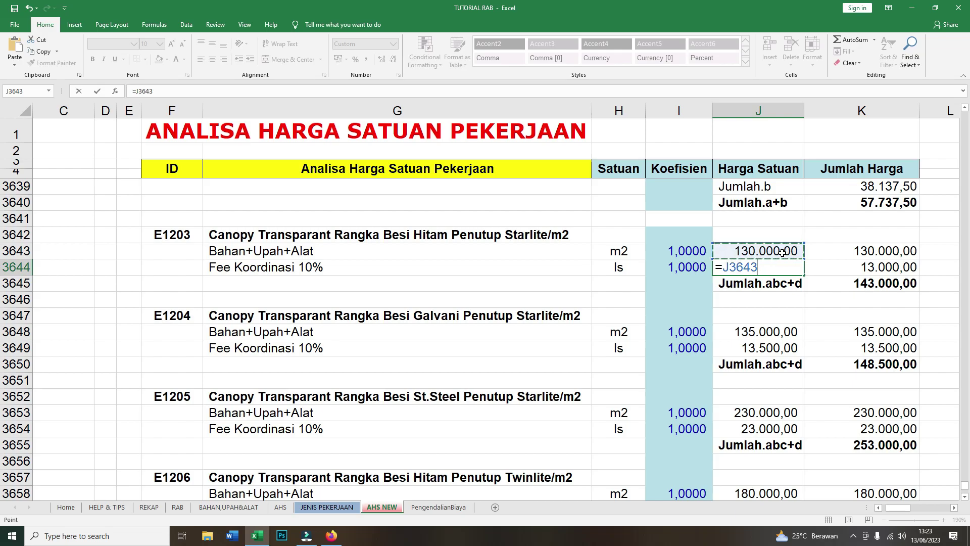
pyautogui.write('*')
pyautogui.write('1')
pyautogui.write('0')
pyautogui.write('%')
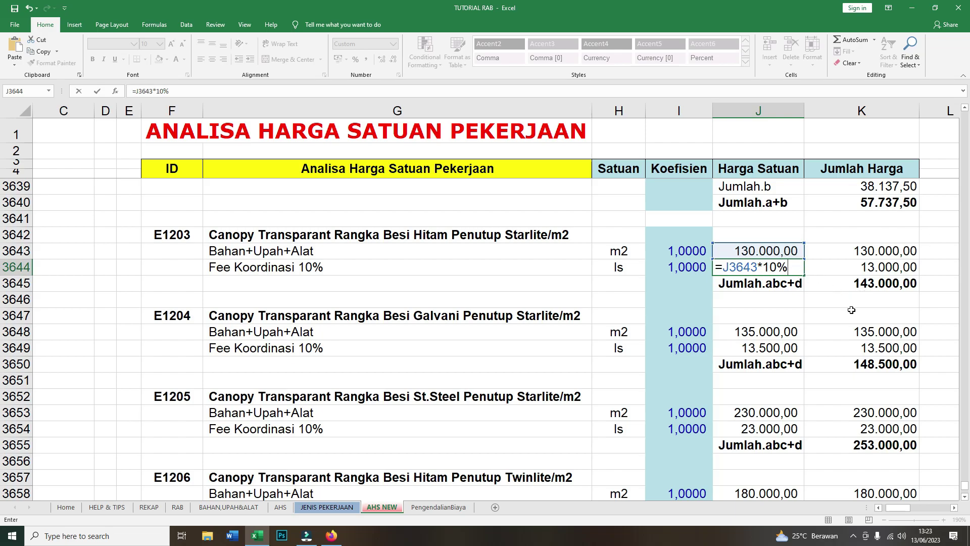
pyautogui.press('Return')
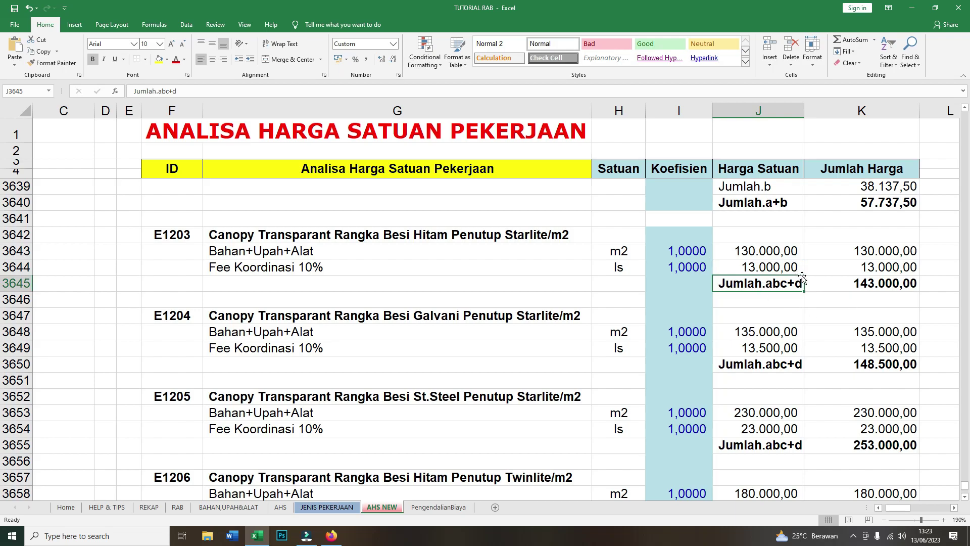
pyautogui.click(866, 251)
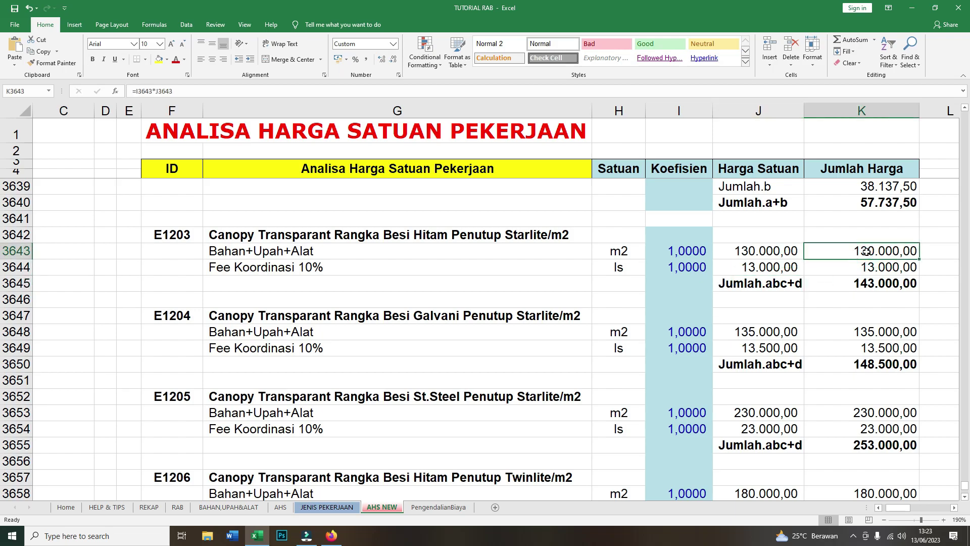
# Enter =I3644*J3644 in K3644 so the fee line totals 13.000,00
pyautogui.write('=')
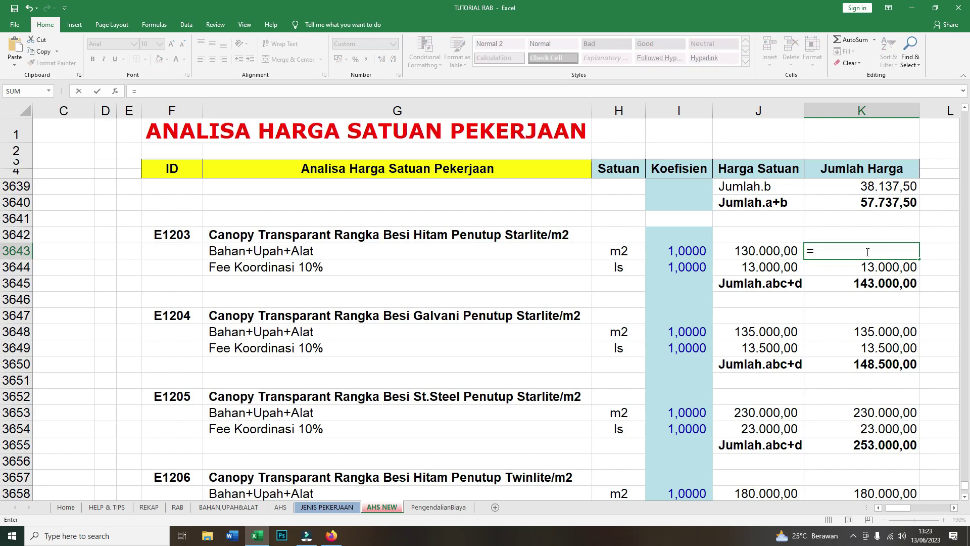
pyautogui.click(688, 249)
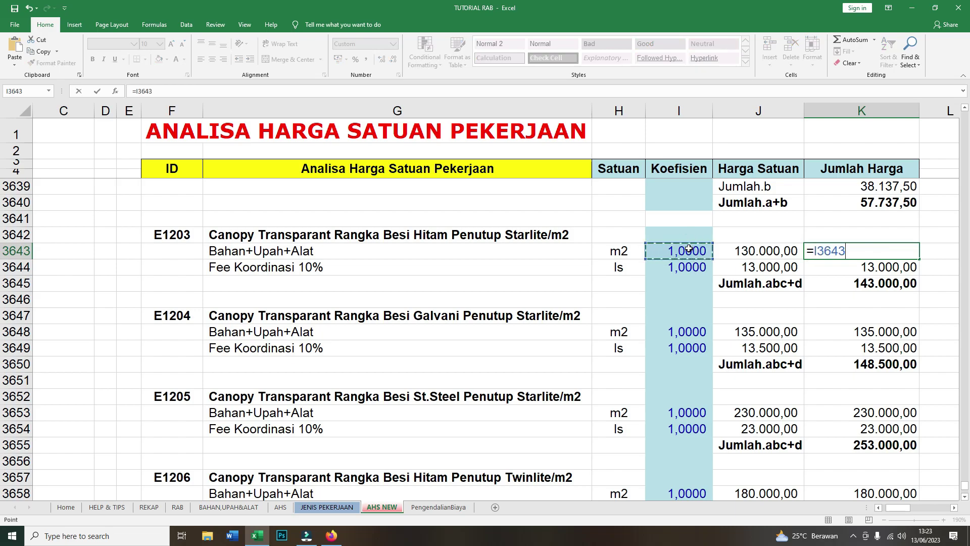
pyautogui.write('*')
pyautogui.click(743, 251)
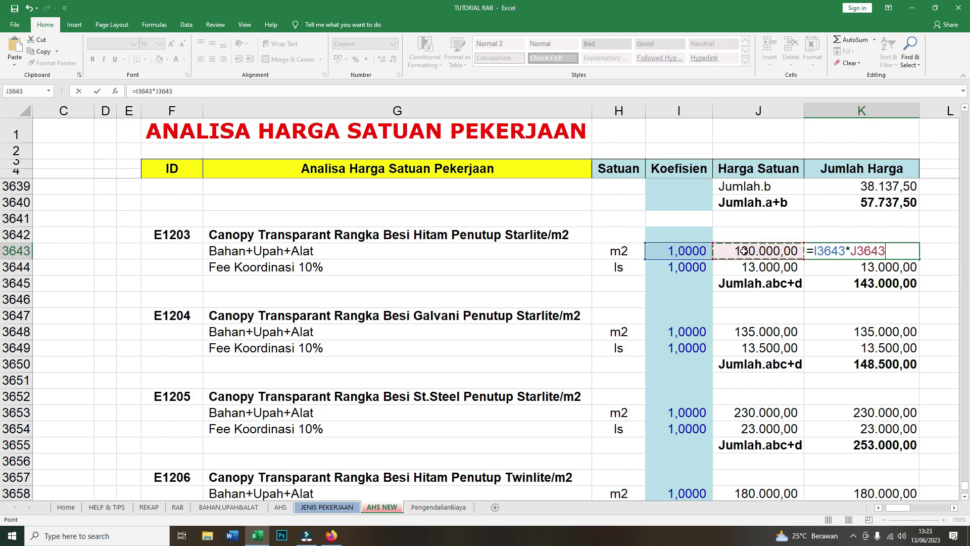
pyautogui.press('Return')
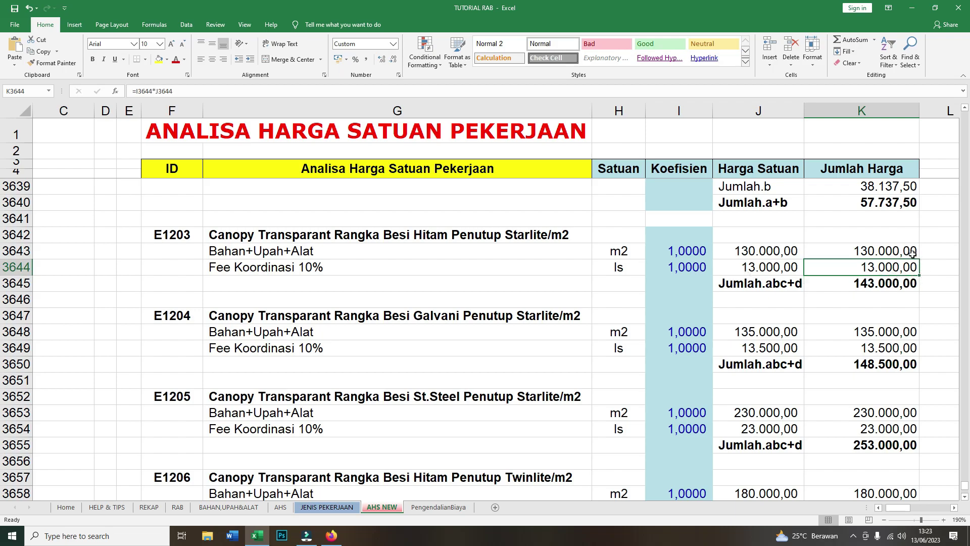
pyautogui.click(888, 285)
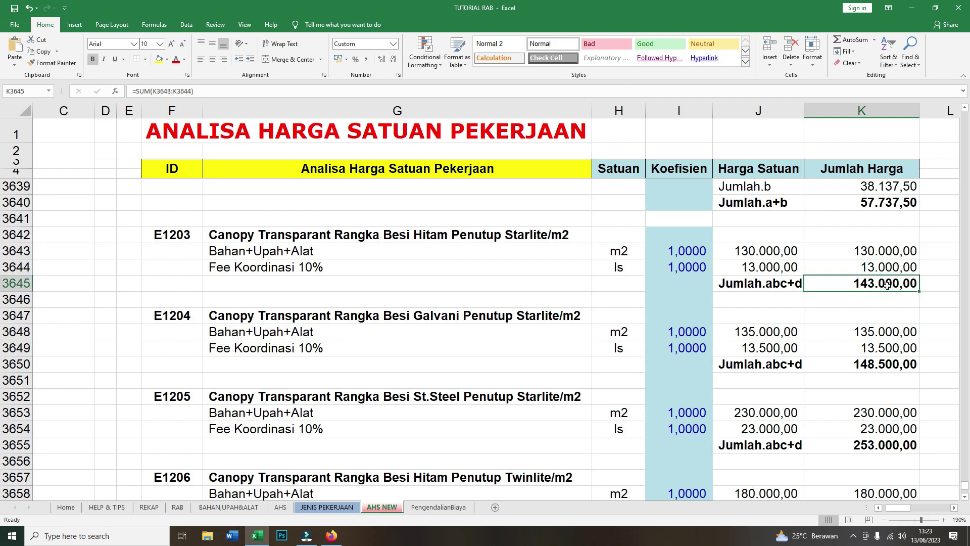
# Enter =SUM(K3643:K3644) in K3645 for an E1203 total of 143.000,00
pyautogui.write('=sum')
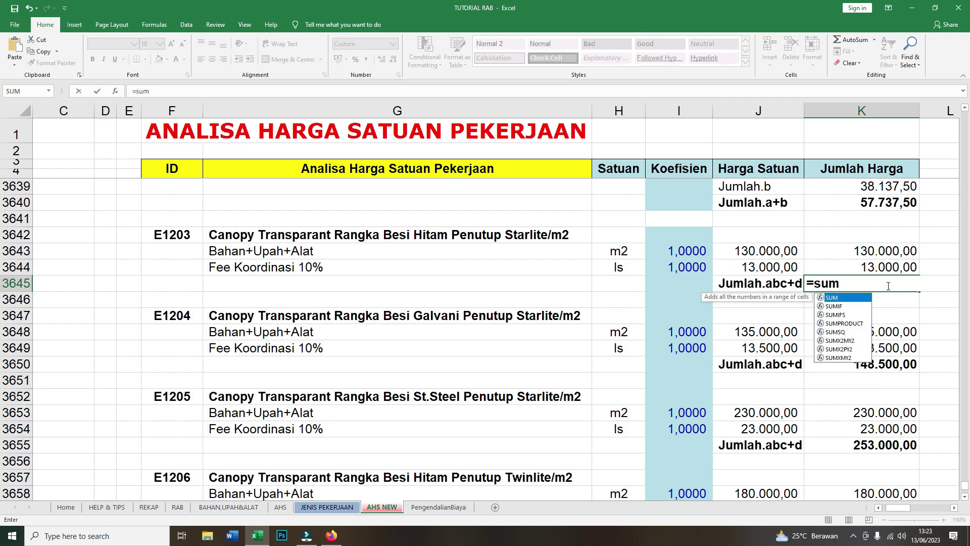
pyautogui.write('(')
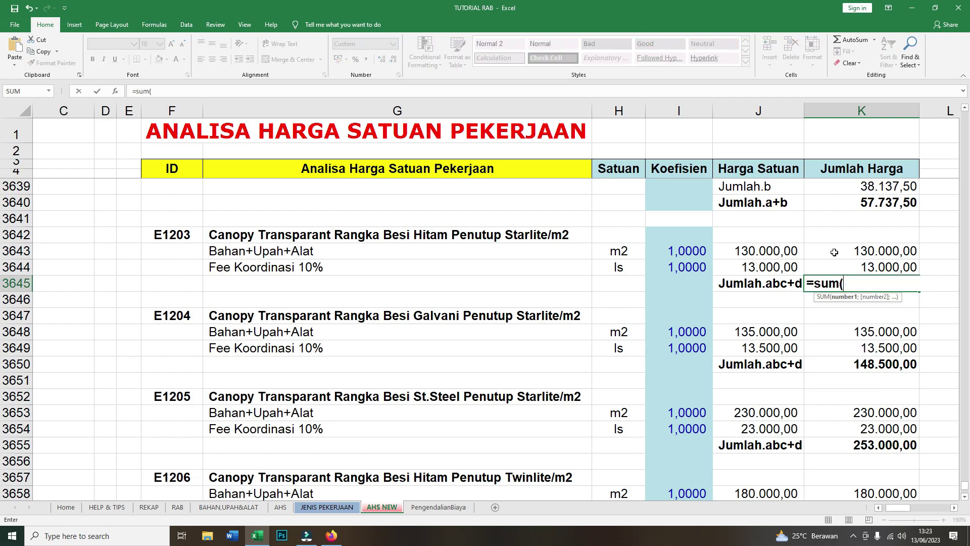
pyautogui.moveTo(896, 255); pyautogui.dragTo(895, 267)
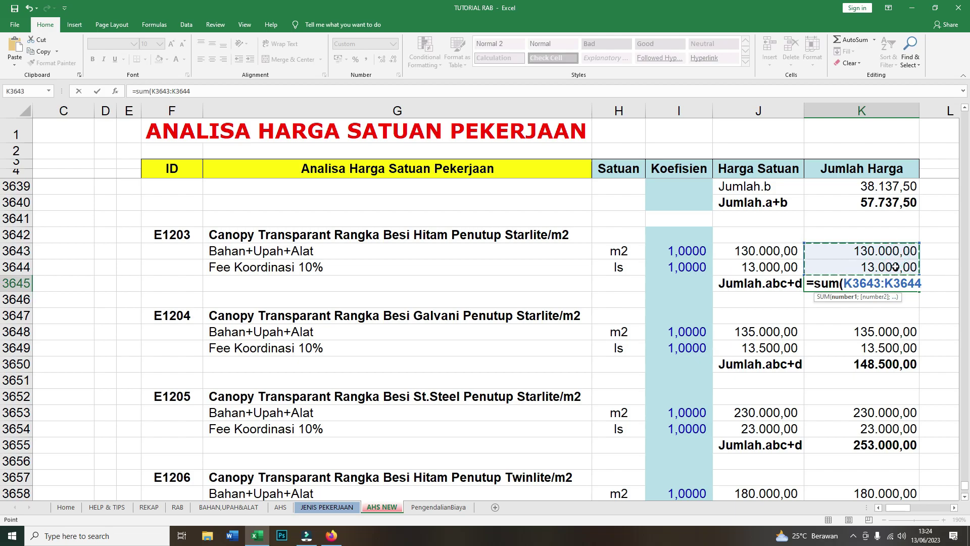
pyautogui.press('Return')
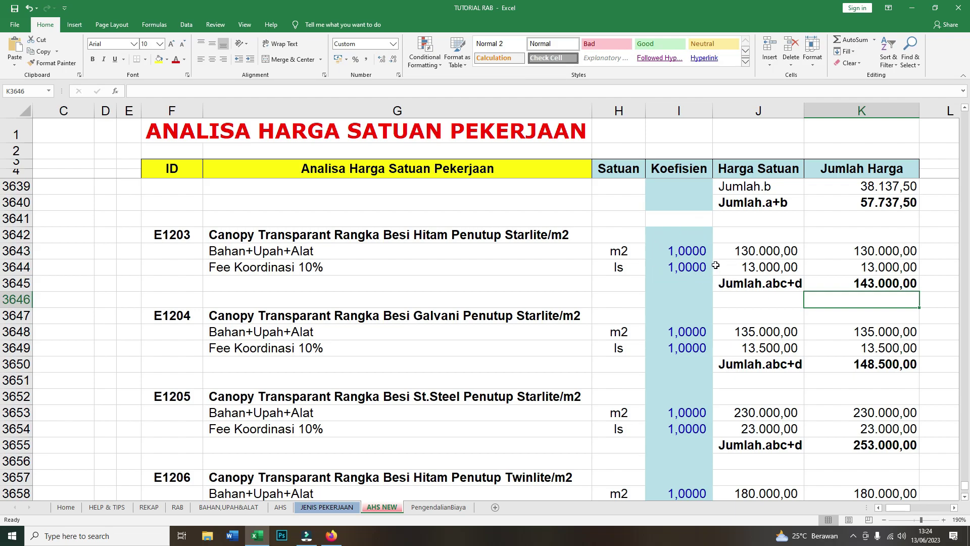
pyautogui.scroll(-1, 770, 368)
pyautogui.scroll(-1, 770, 367)
pyautogui.scroll(-1, 770, 368)
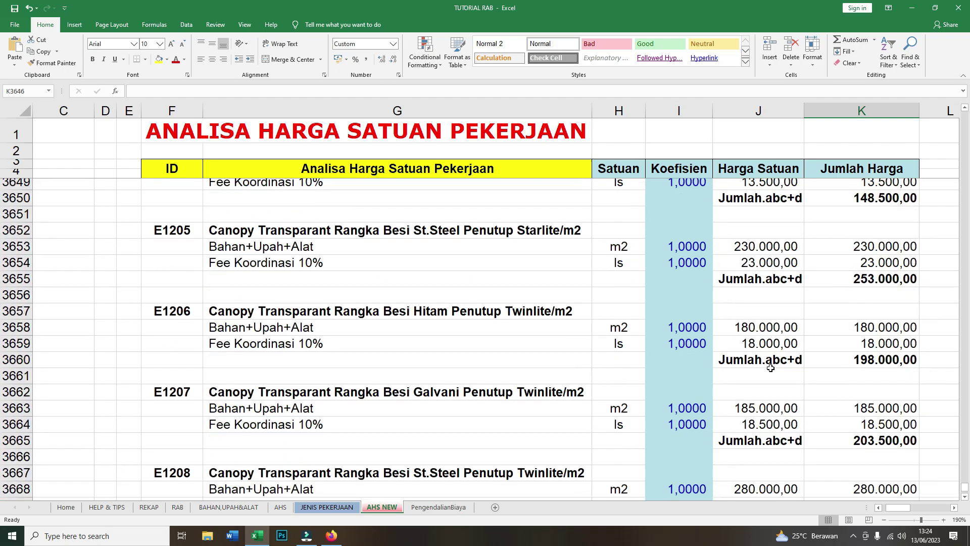
pyautogui.scroll(-1, 770, 368)
pyautogui.scroll(-1, 771, 368)
pyautogui.scroll(-1, 771, 367)
pyautogui.scroll(-1, 771, 368)
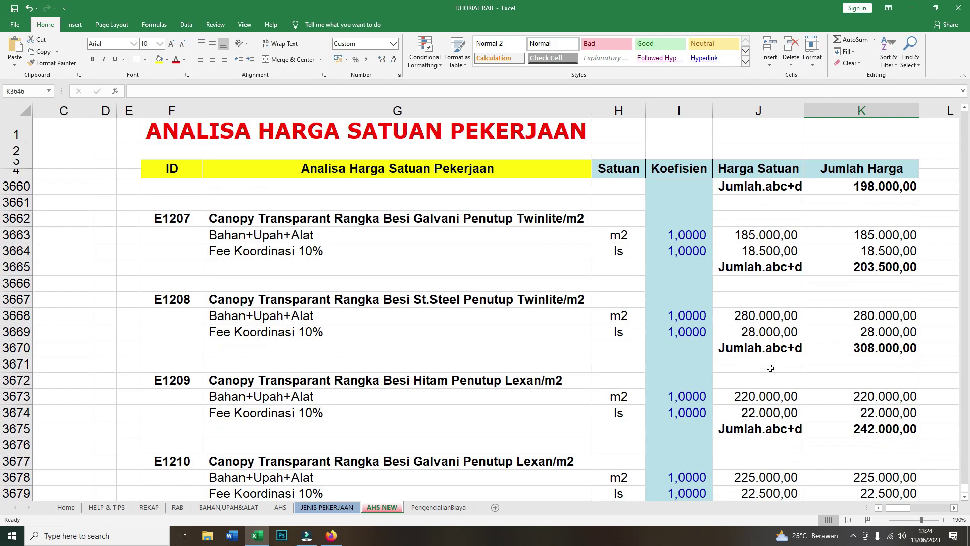
pyautogui.scroll(-1, 771, 368)
pyautogui.scroll(-1, 770, 368)
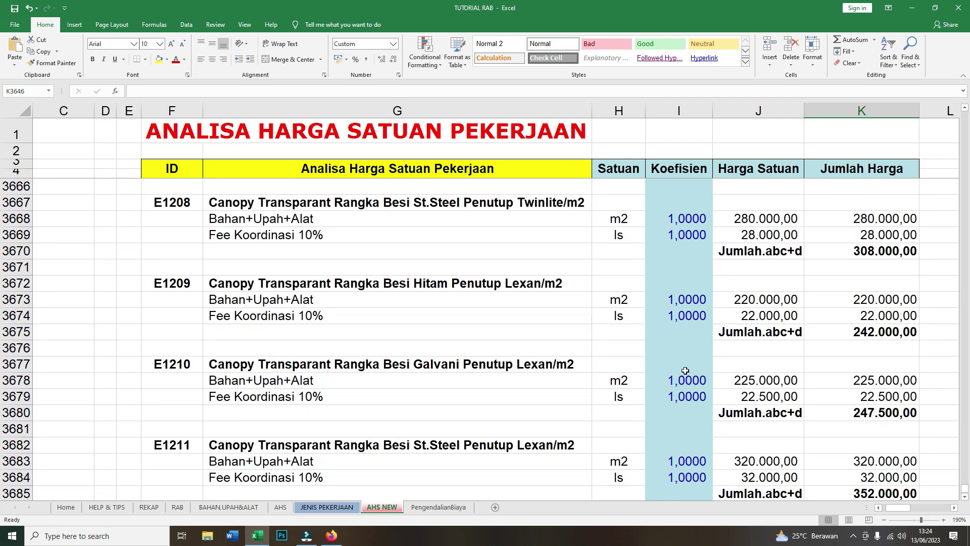
pyautogui.scroll(-2, 685, 370)
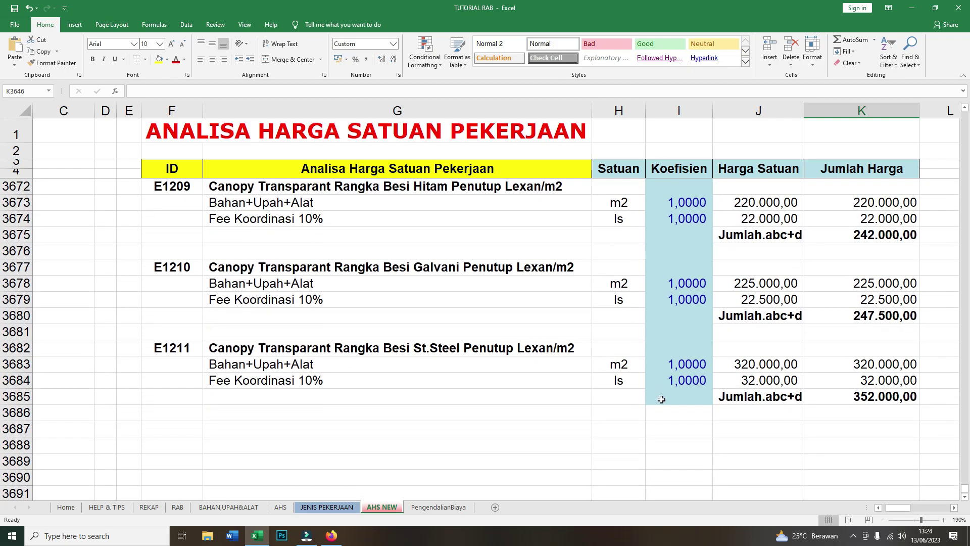
pyautogui.scroll(3, 696, 301)
pyautogui.scroll(1, 695, 301)
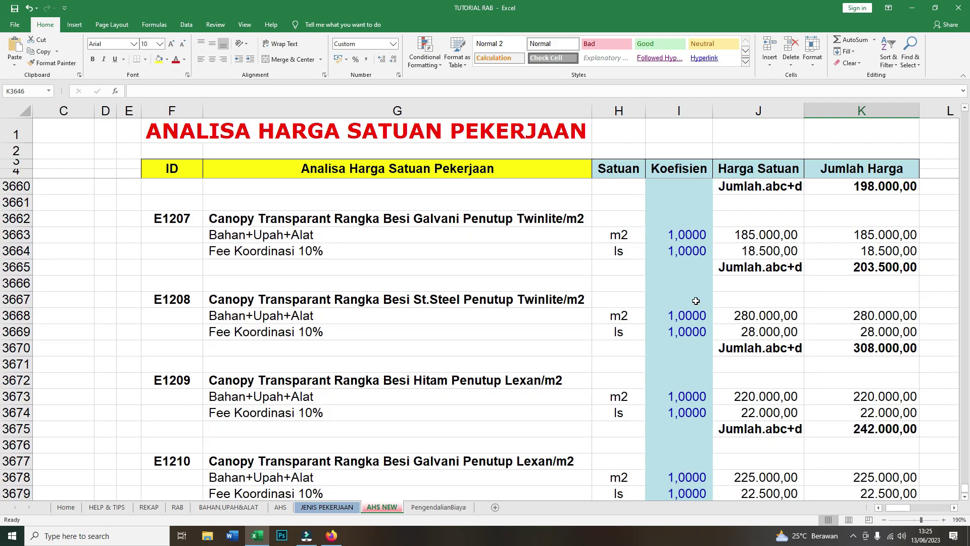
pyautogui.scroll(8, 696, 300)
pyautogui.scroll(-1, 696, 301)
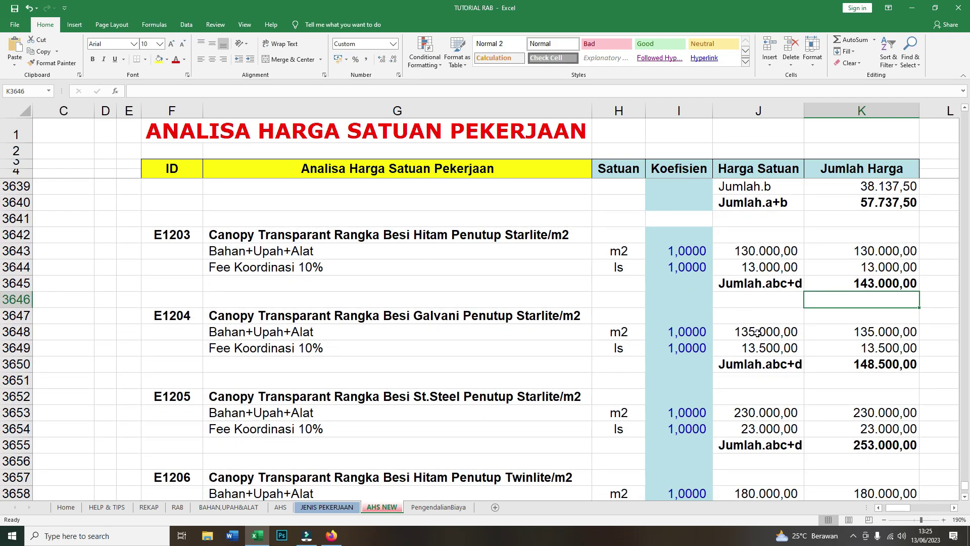
# Trace the E1204 unit price in J3648 to BAHAN,UPAH&ALAT cell D148 with Ctrl+[
pyautogui.click(757, 333)
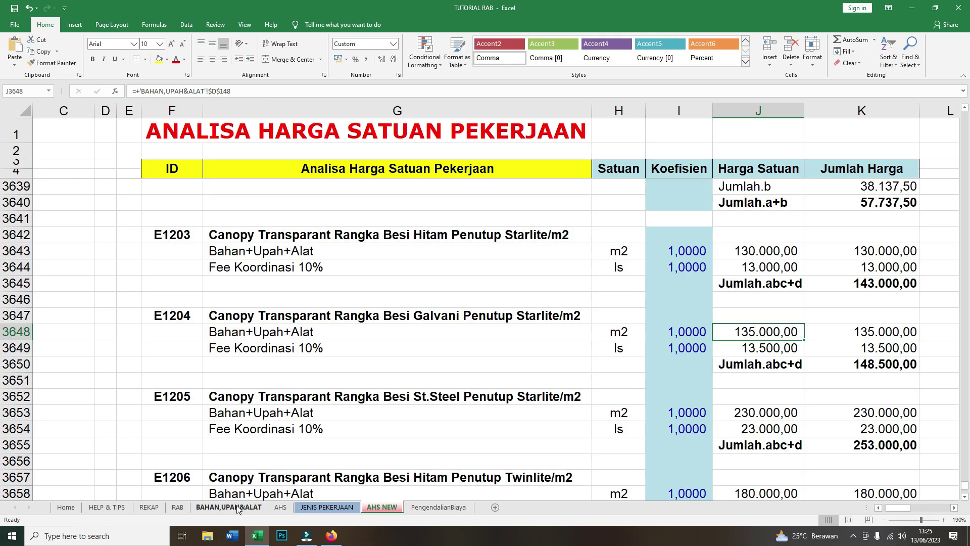
pyautogui.hotkey('ctrl', '[')
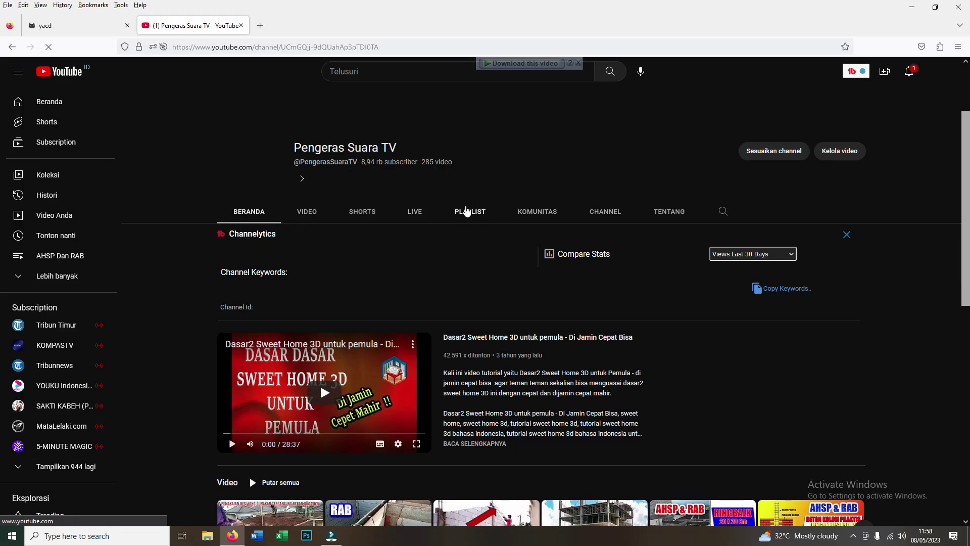
pyautogui.click(466, 210)
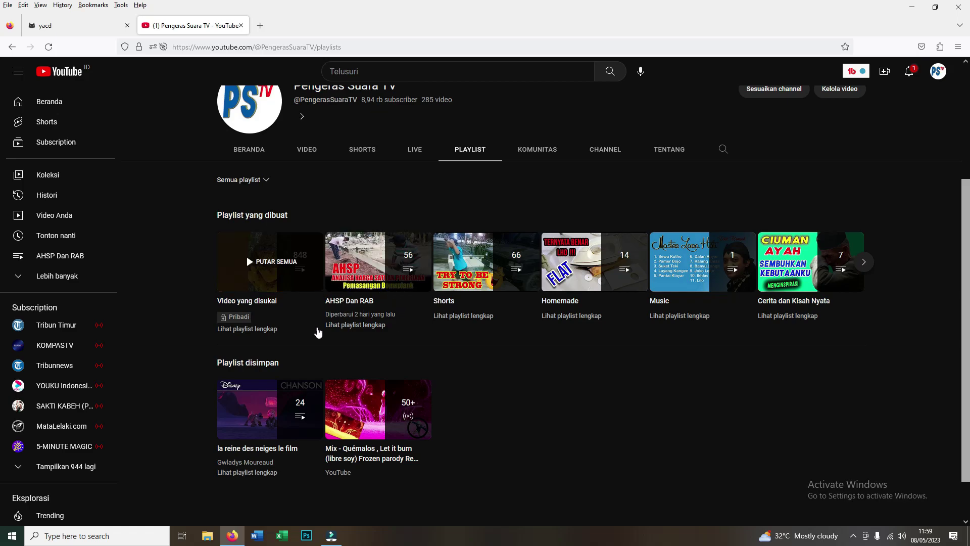
# Open the full 56-video AHSP Dan RAB playlist page and browse its video list
pyautogui.moveTo(378, 261)
pyautogui.click(350, 302)
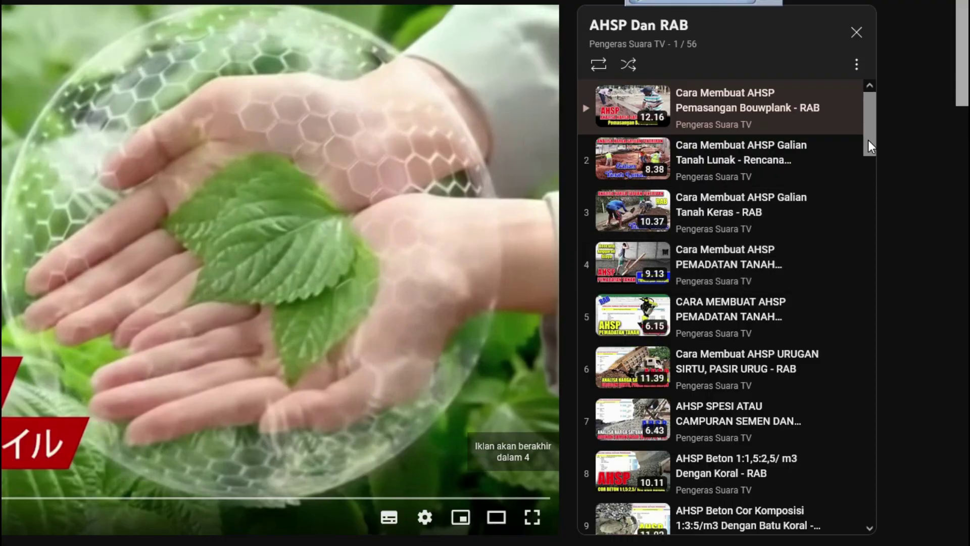
pyautogui.moveTo(868, 140)
pyautogui.mouseDown()
pyautogui.moveTo(887, 400)
pyautogui.moveTo(881, 515)
pyautogui.moveTo(862, 379)
pyautogui.moveTo(887, 130)
pyautogui.mouseUp()
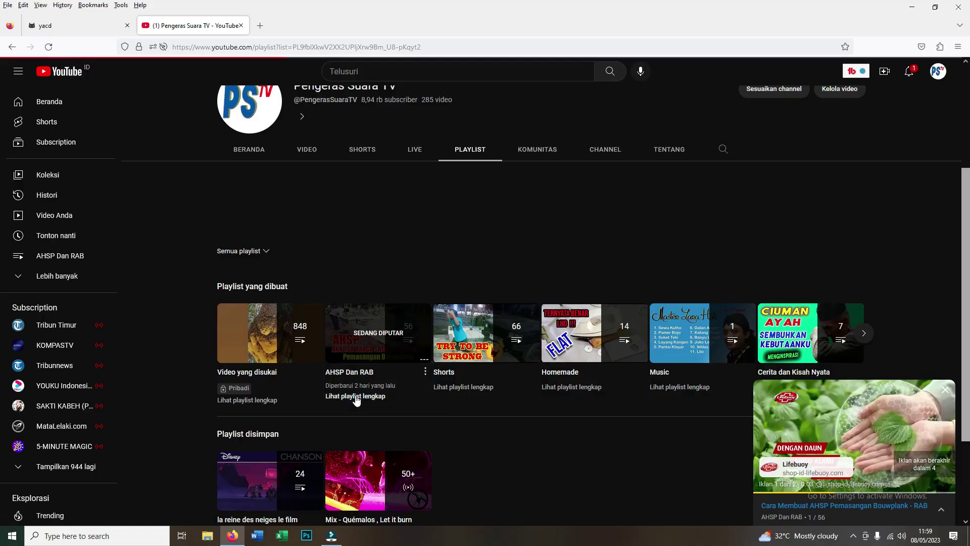
pyautogui.click(357, 396)
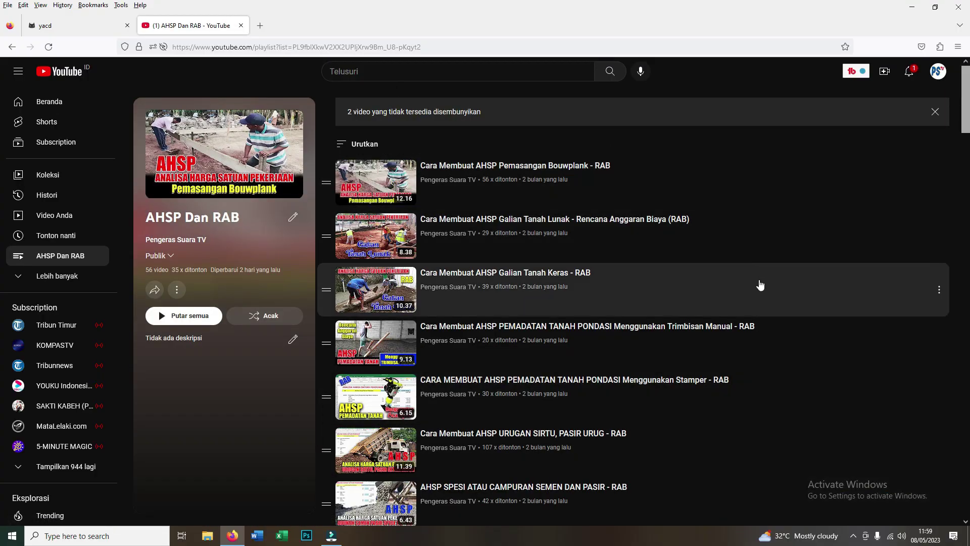
pyautogui.scroll(-2, 762, 303)
pyautogui.scroll(-5, 766, 327)
pyautogui.scroll(-5, 764, 326)
pyautogui.scroll(-5, 762, 326)
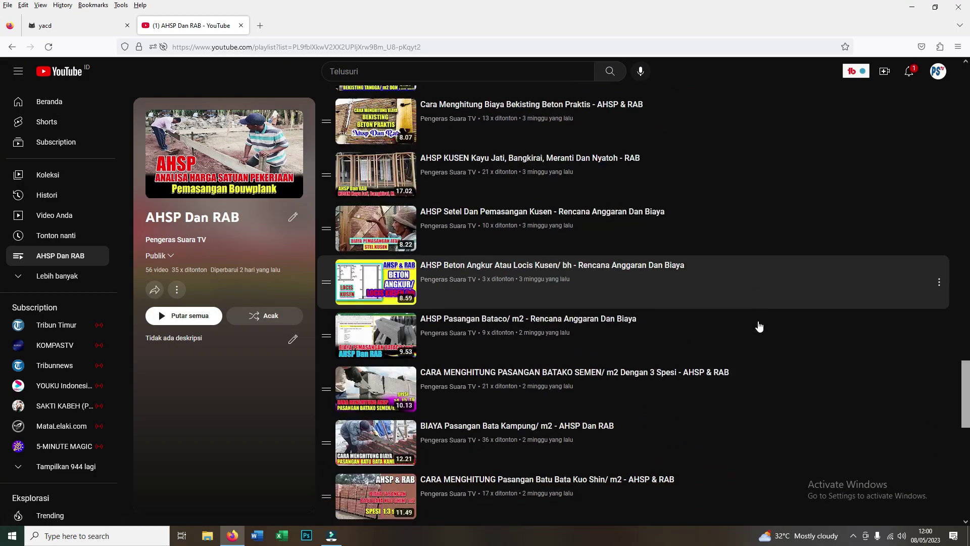
pyautogui.scroll(-5, 760, 326)
pyautogui.scroll(-3, 759, 326)
pyautogui.scroll(-4, 759, 326)
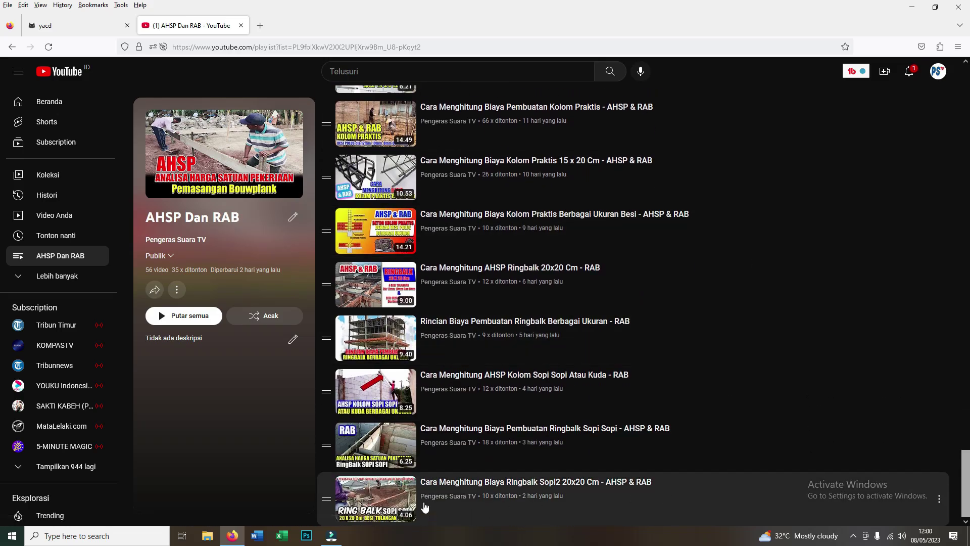
pyautogui.scroll(5, 818, 368)
pyautogui.scroll(5, 818, 368)
pyautogui.scroll(5, 818, 368)
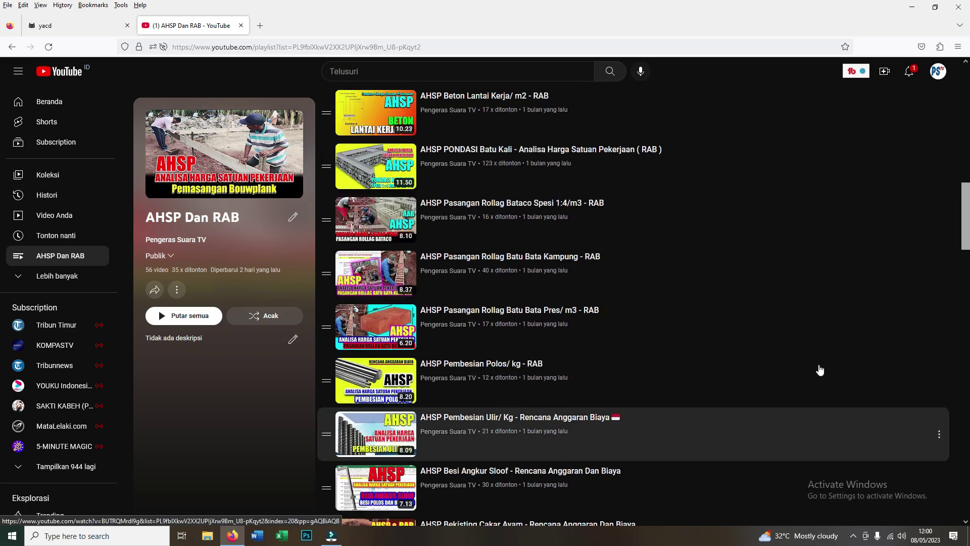
pyautogui.scroll(5, 818, 368)
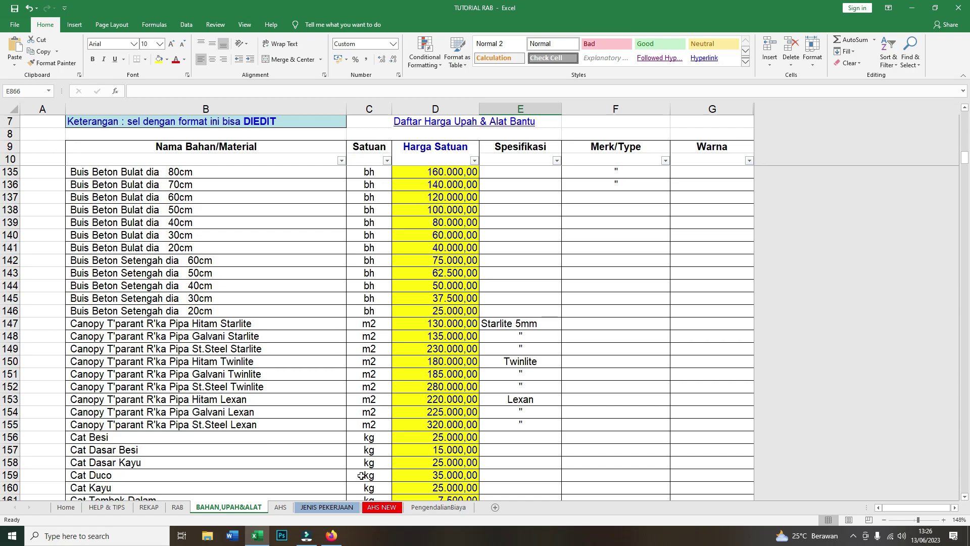
# Compare E1204's 135.000,00 price with BAHAN,UPAH&ALAT D148, ending on AHS NEW
pyautogui.click(382, 506)
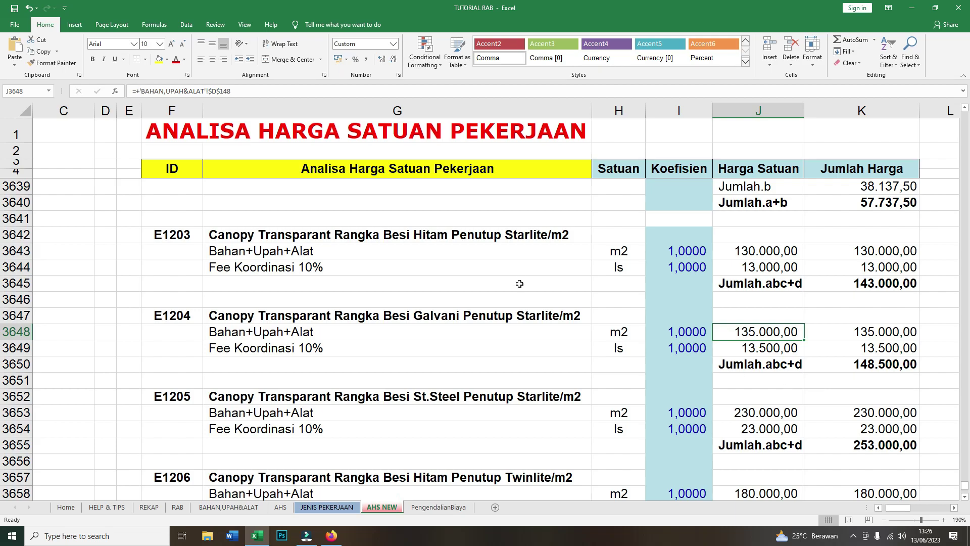
pyautogui.scroll(2, 519, 282)
pyautogui.scroll(-2, 499, 275)
pyautogui.click(247, 507)
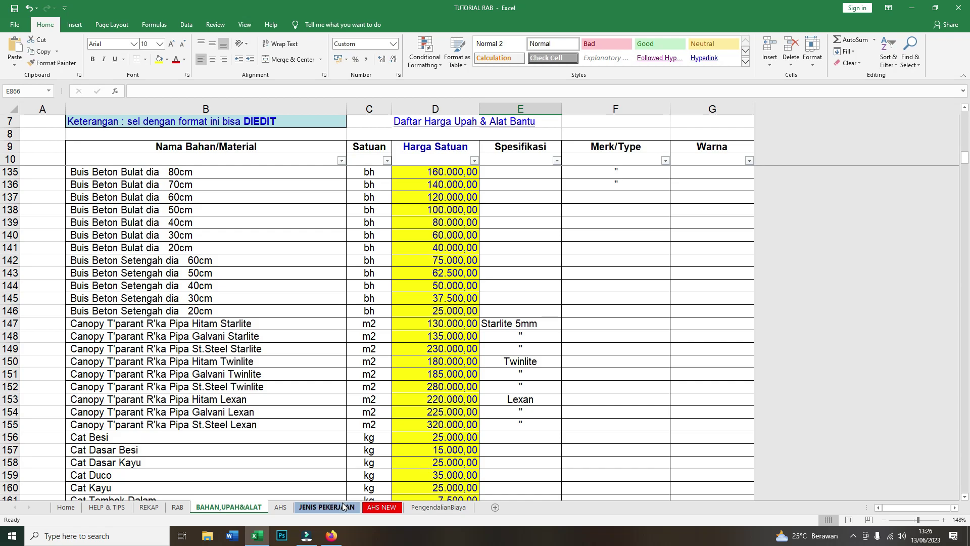
pyautogui.click(377, 507)
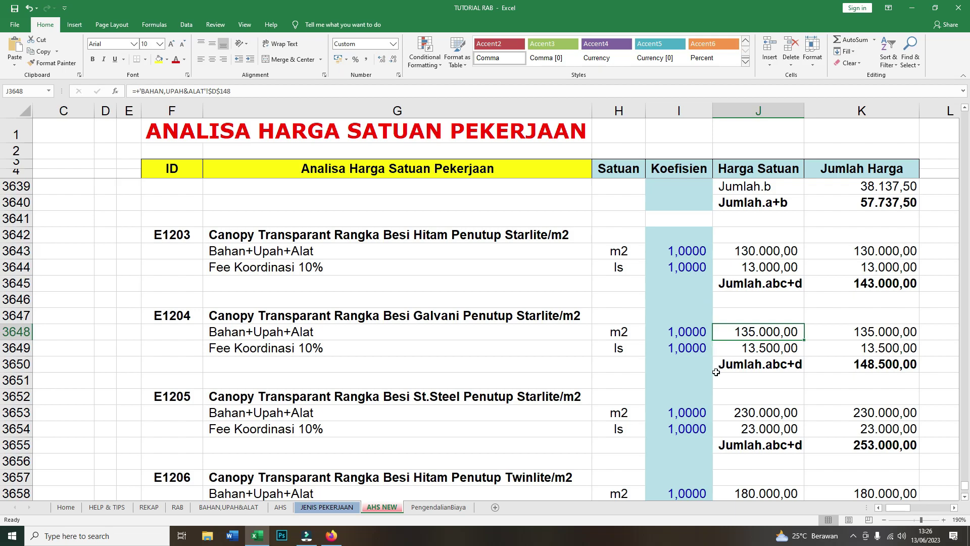
pyautogui.scroll(-2, 715, 377)
pyautogui.scroll(-4, 716, 376)
pyautogui.scroll(-2, 715, 376)
pyautogui.scroll(-2, 716, 377)
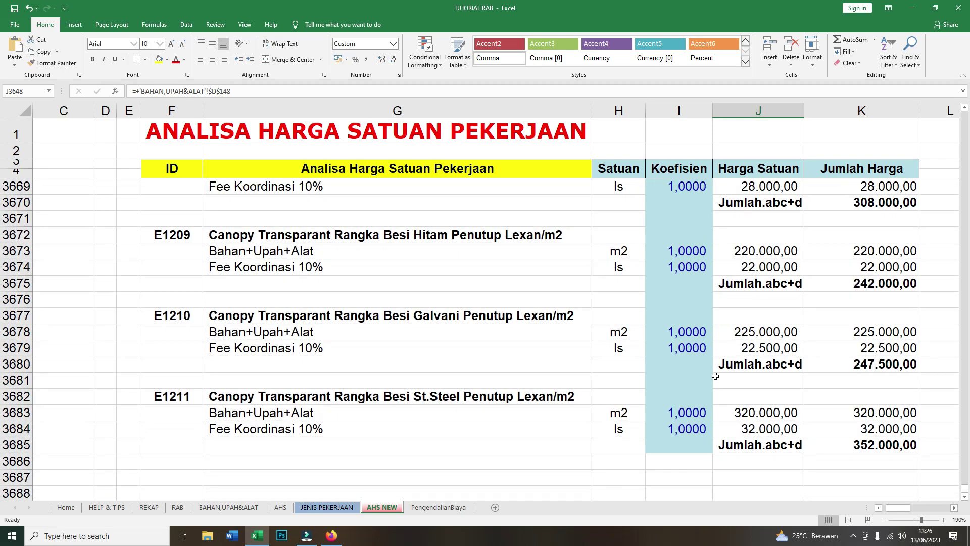
pyautogui.scroll(-1, 707, 379)
pyautogui.scroll(1, 469, 396)
pyautogui.scroll(1, 470, 396)
pyautogui.click(359, 414)
pyautogui.click(370, 349)
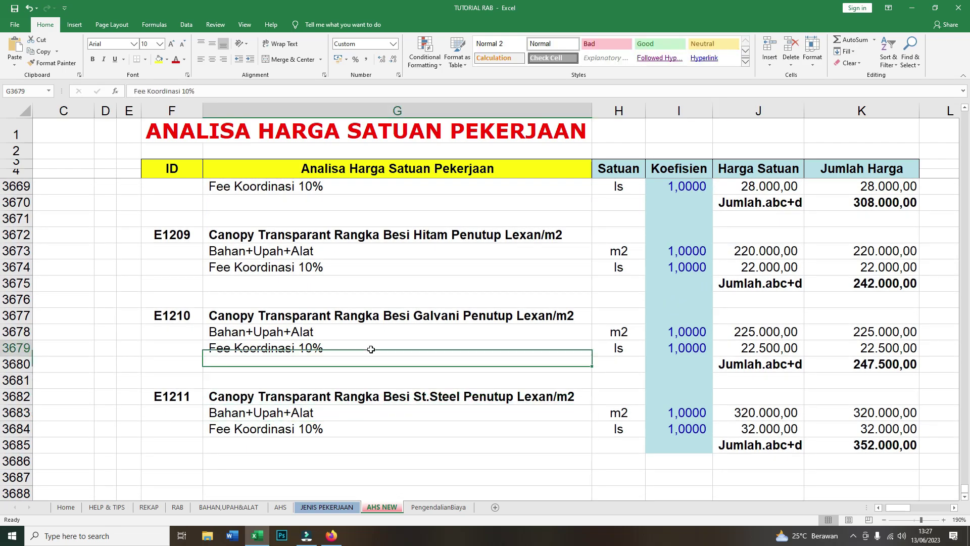
pyautogui.click(369, 266)
pyautogui.scroll(4, 375, 288)
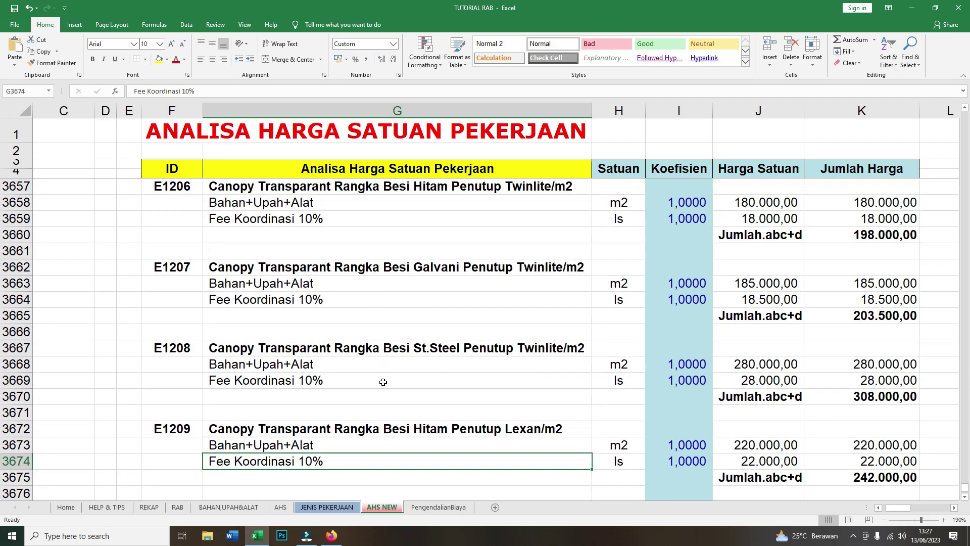
pyautogui.click(383, 382)
pyautogui.click(381, 299)
pyautogui.scroll(2, 381, 299)
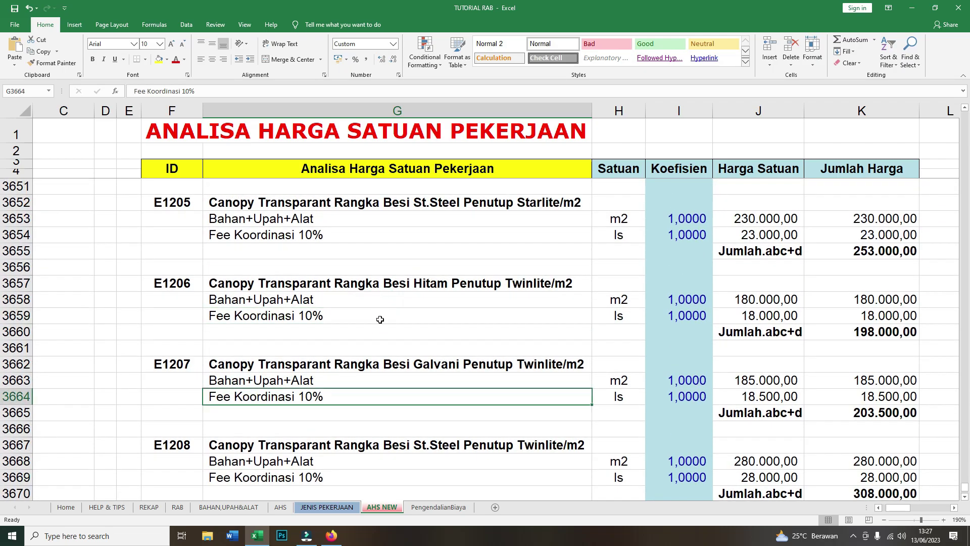
pyautogui.click(381, 318)
pyautogui.scroll(2, 380, 319)
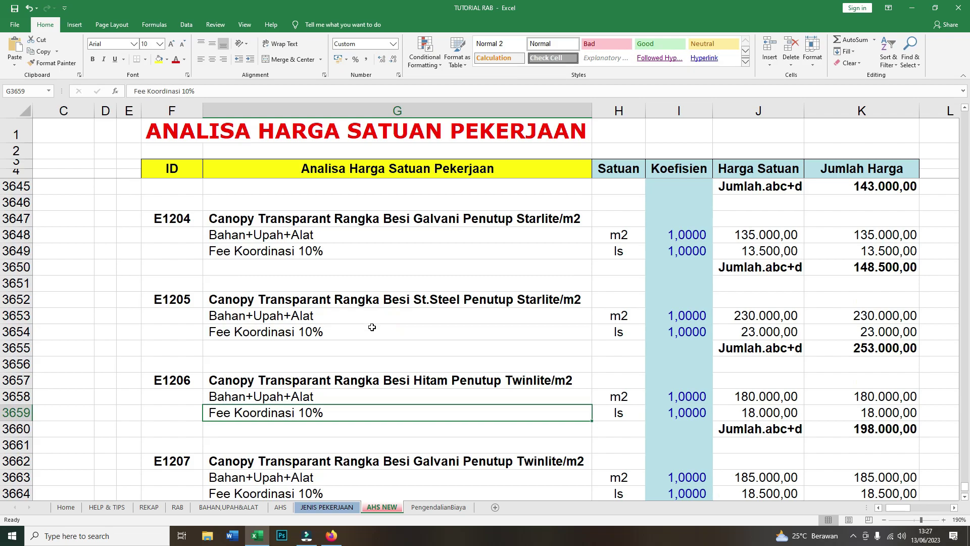
pyautogui.click(372, 329)
pyautogui.click(375, 254)
pyautogui.scroll(3, 374, 251)
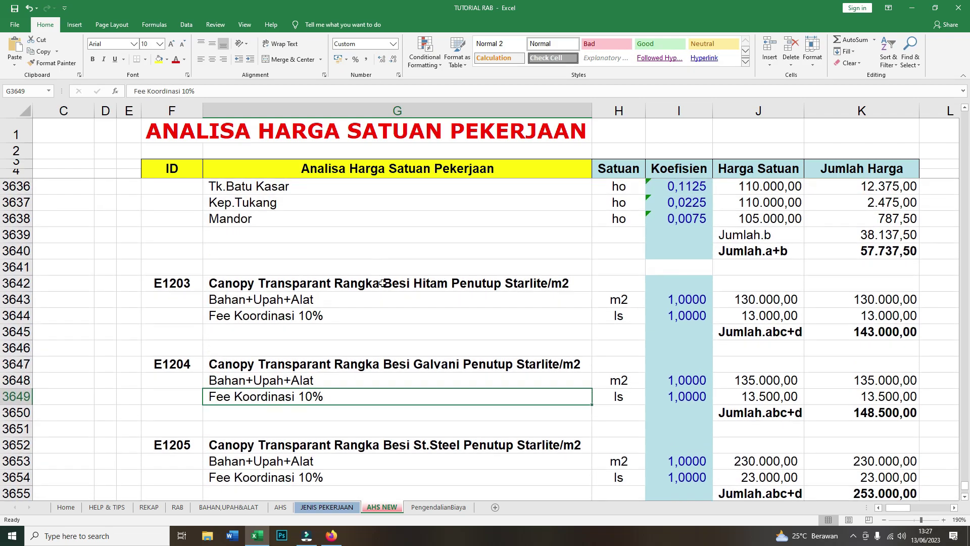
pyautogui.click(382, 312)
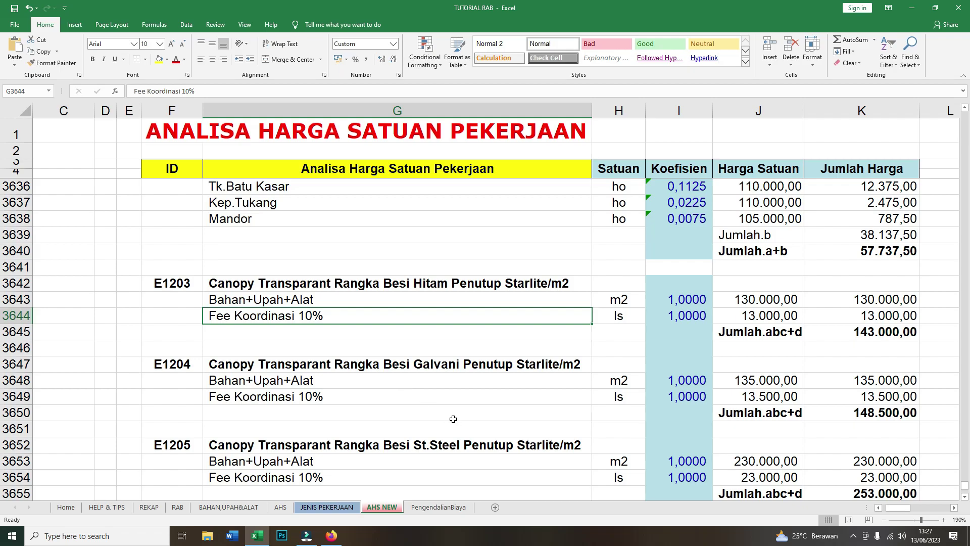
pyautogui.scroll(-2, 475, 407)
pyautogui.scroll(-2, 475, 406)
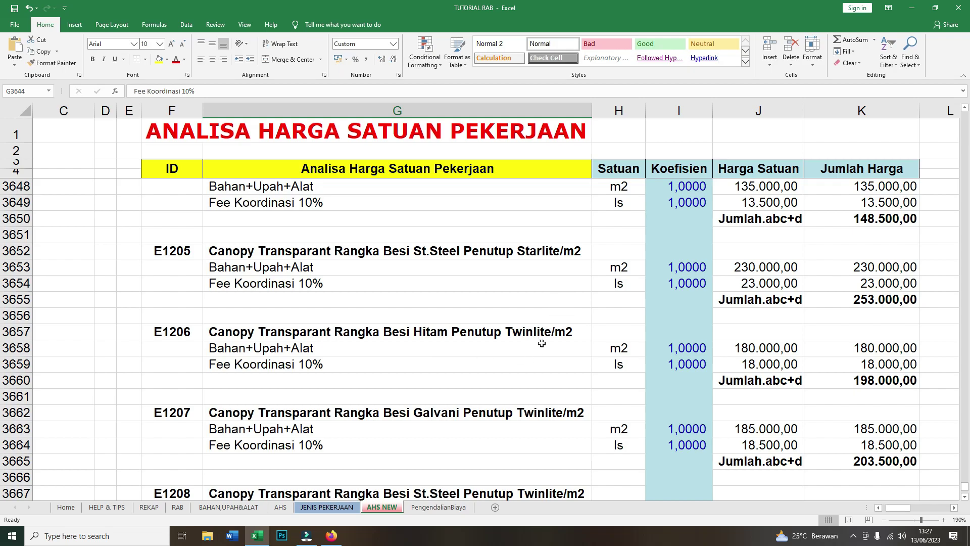
pyautogui.scroll(-3, 568, 394)
pyautogui.scroll(-1, 568, 399)
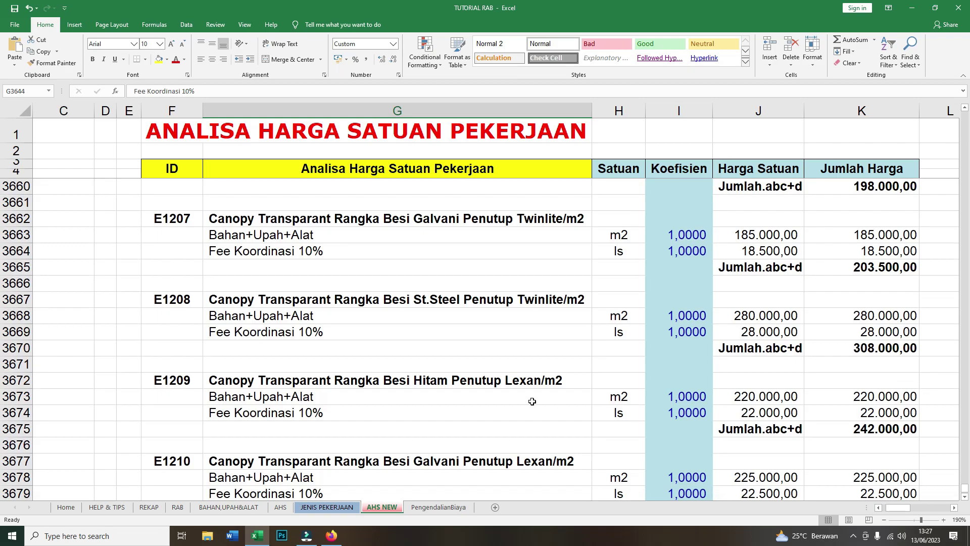
pyautogui.scroll(-2, 560, 404)
pyautogui.scroll(-1, 556, 407)
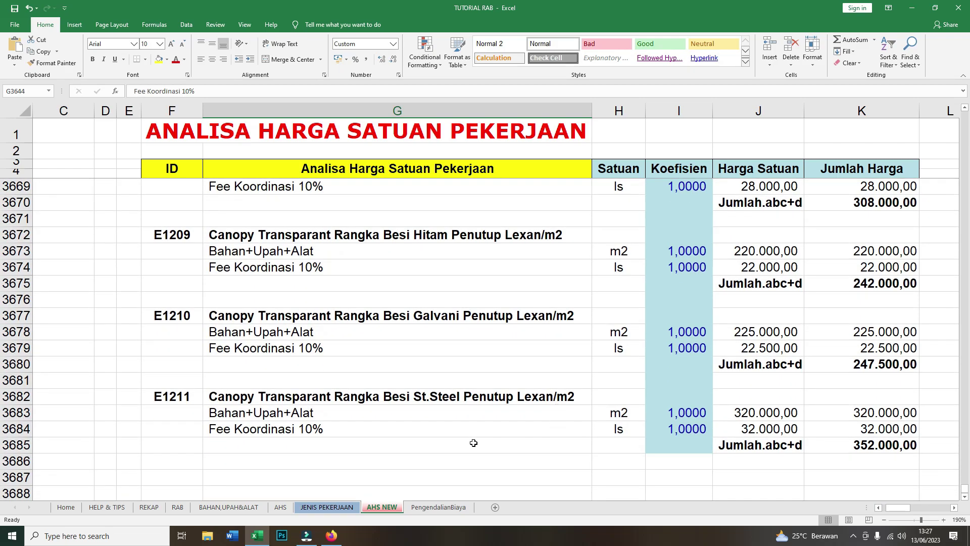
pyautogui.scroll(2, 460, 349)
pyautogui.scroll(1, 472, 359)
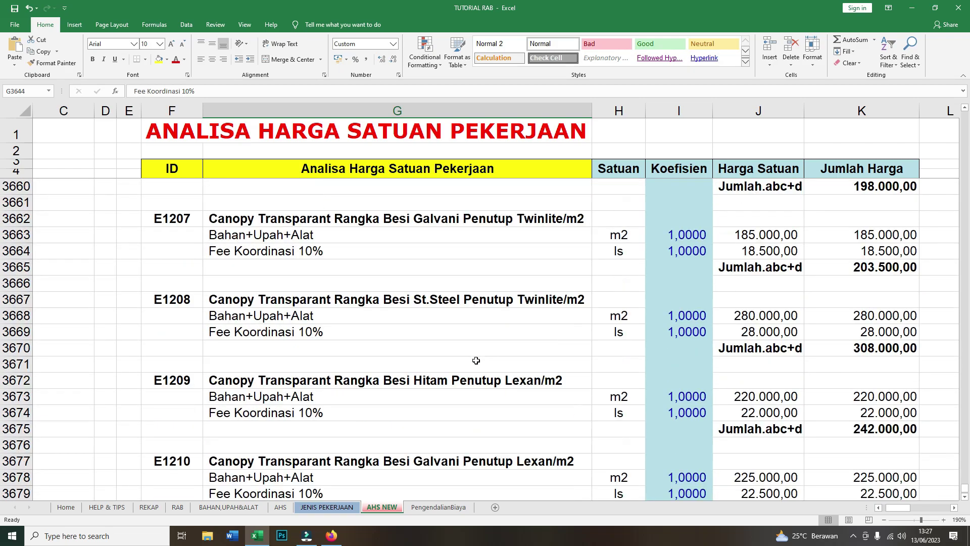
pyautogui.scroll(2, 474, 360)
pyautogui.scroll(2, 476, 361)
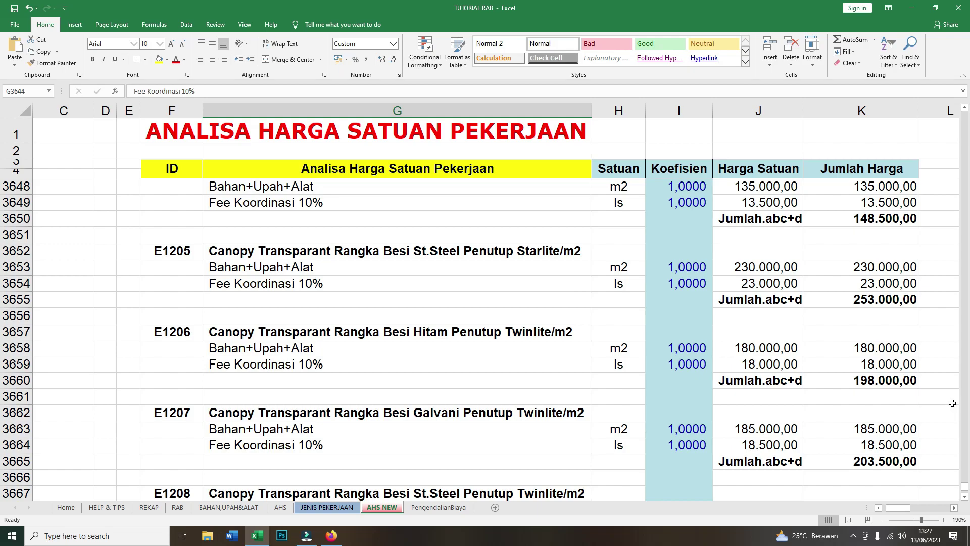
pyautogui.scroll(-3, 952, 403)
pyautogui.scroll(-2, 952, 403)
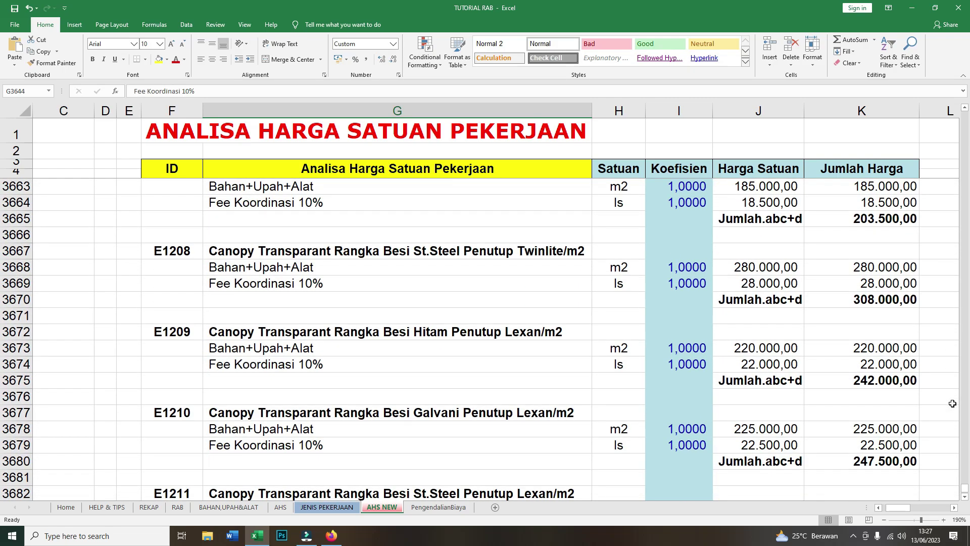
pyautogui.scroll(-1, 952, 403)
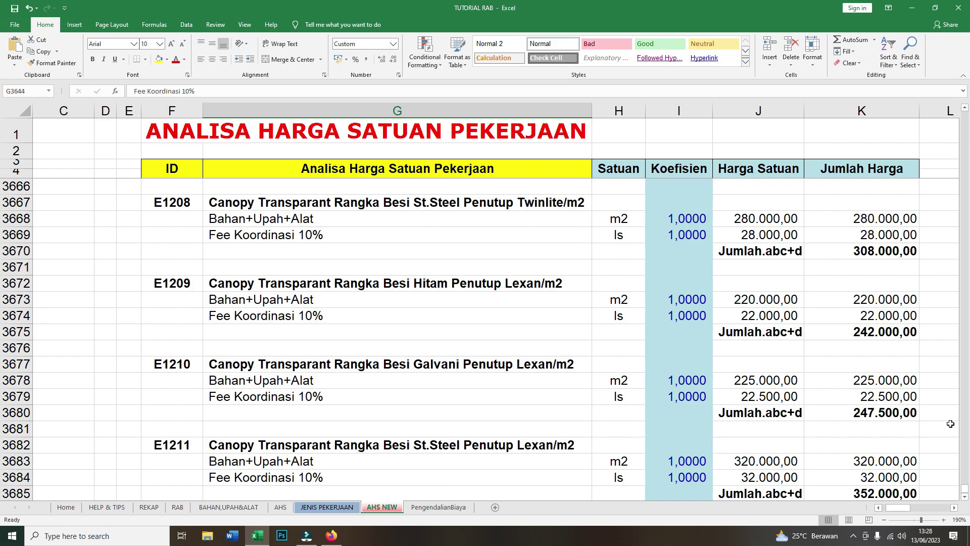
pyautogui.scroll(9, 950, 424)
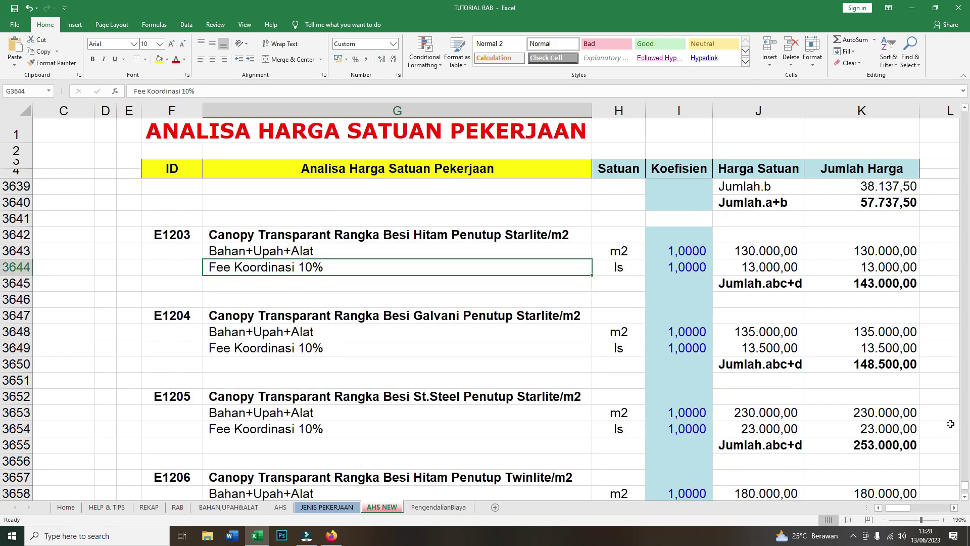
pyautogui.click(814, 224)
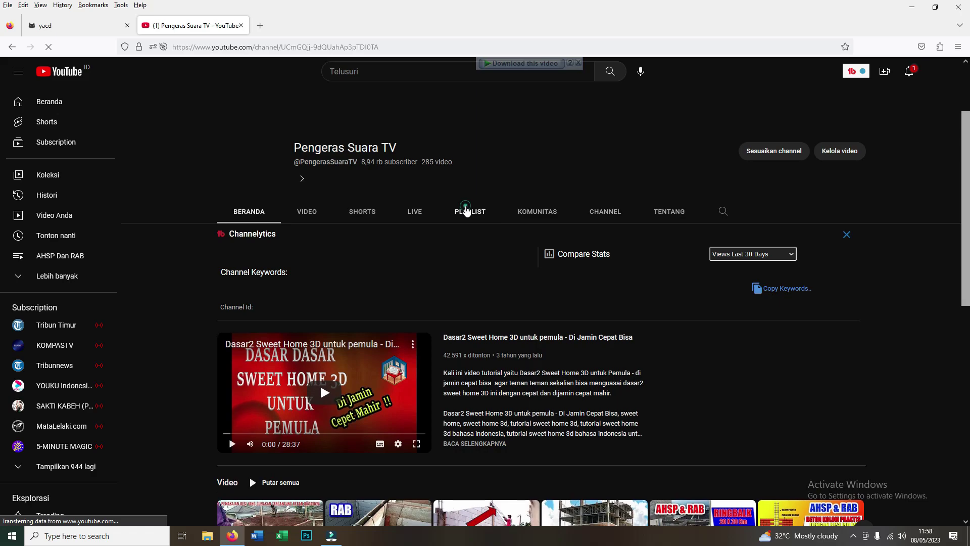
# Play the AHSP Dan RAB playlist from video 1, Cara Membuat AHSP Pemasangan Bouwplank - RAB
pyautogui.click(465, 211)
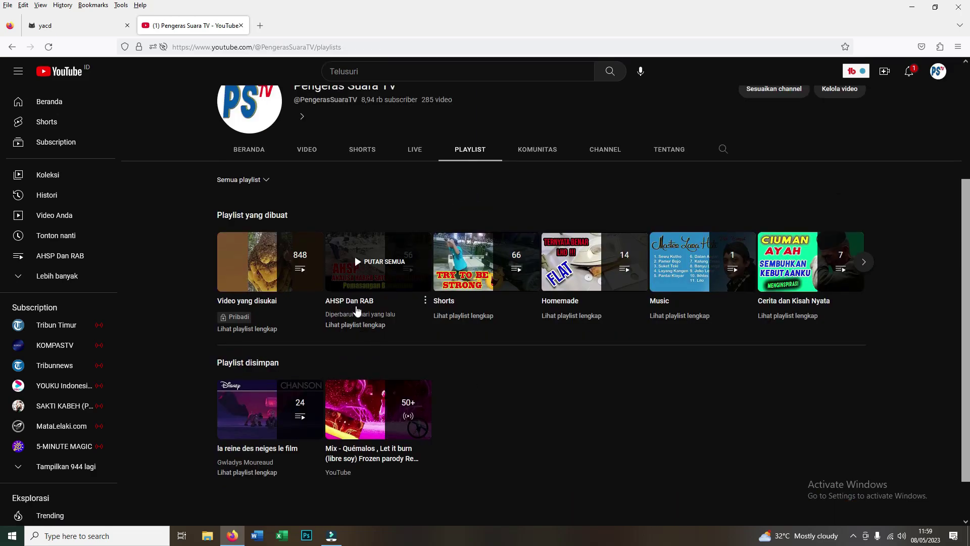
pyautogui.moveTo(270, 261)
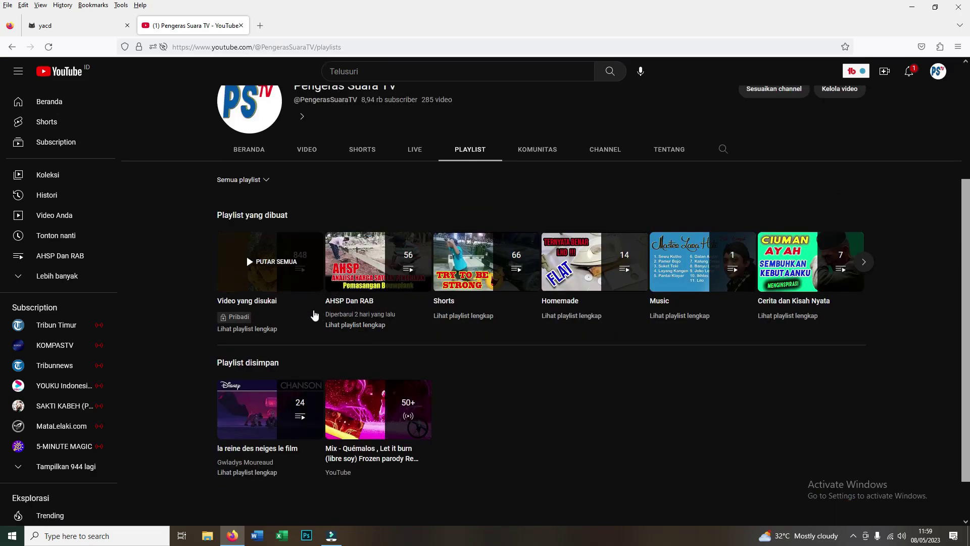
pyautogui.click(353, 301)
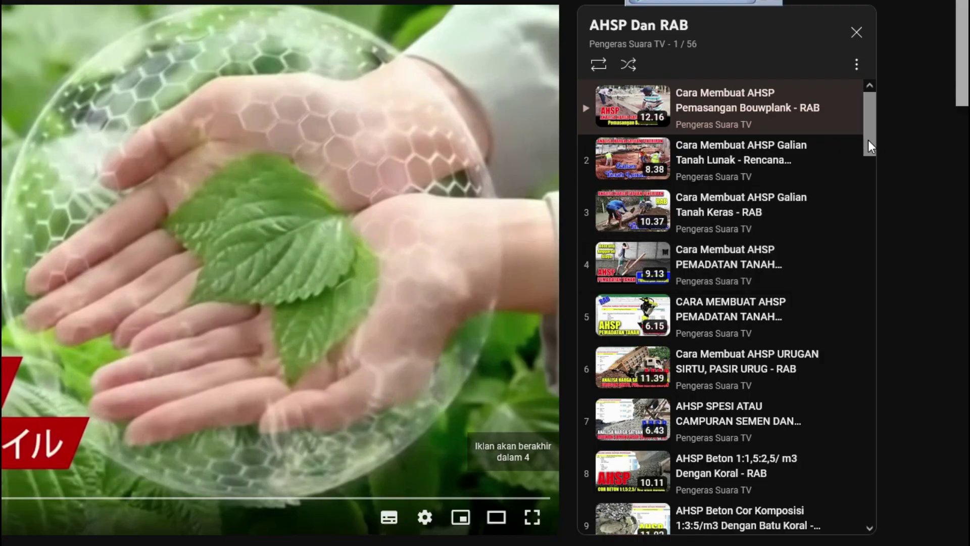
pyautogui.moveTo(868, 141)
pyautogui.mouseDown()
pyautogui.moveTo(887, 409)
pyautogui.moveTo(879, 513)
pyautogui.moveTo(864, 302)
pyautogui.moveTo(887, 129)
pyautogui.mouseUp()
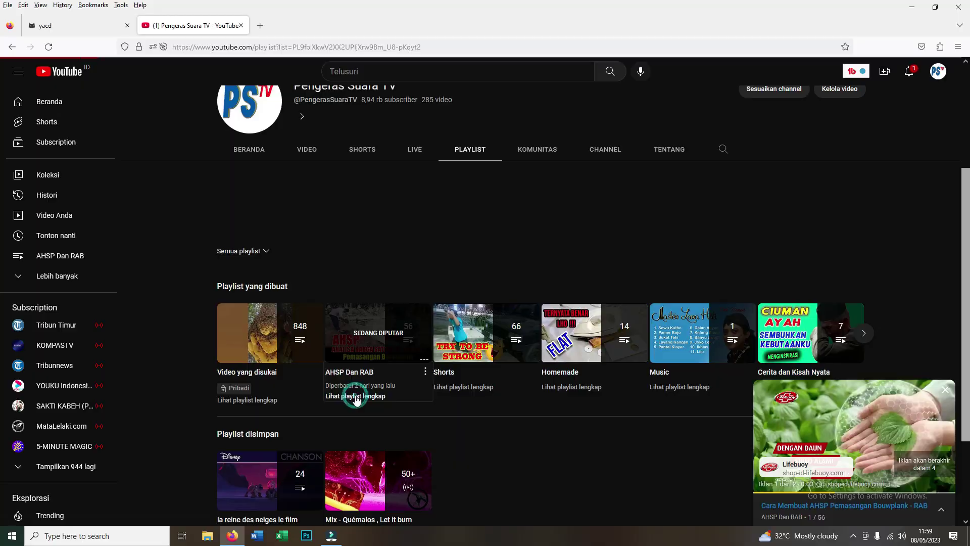
# Open the AHSP Dan RAB playlist page, close the mini player, and browse its videos
pyautogui.click(353, 394)
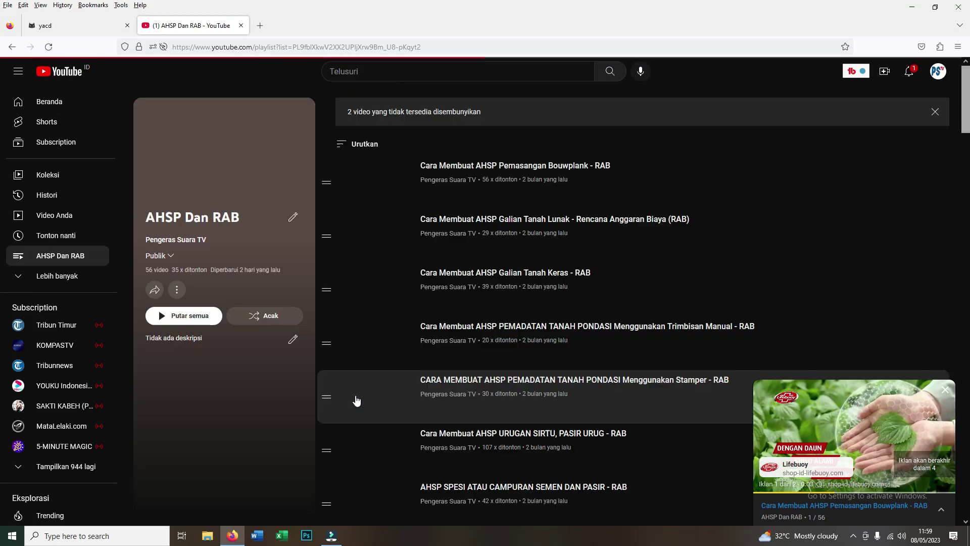
pyautogui.click(945, 390)
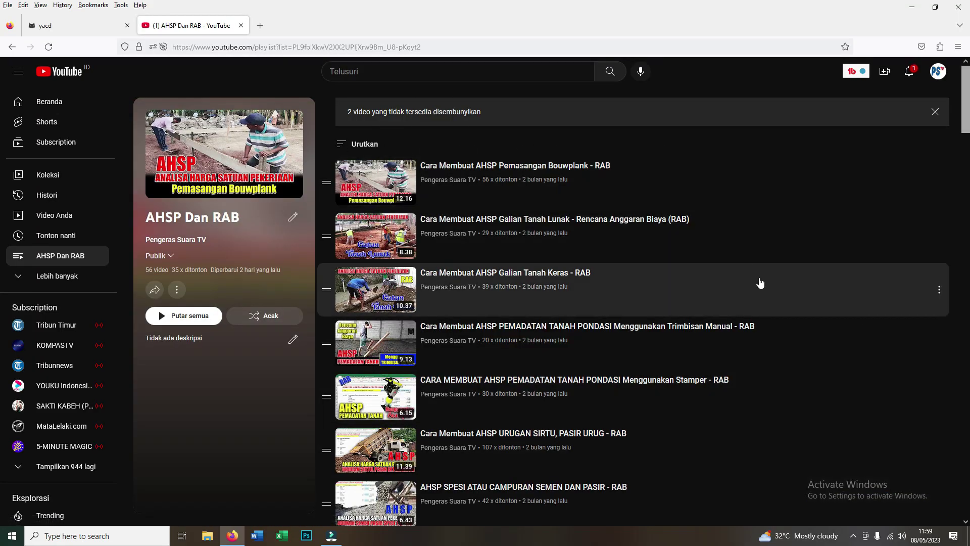
pyautogui.scroll(-3, 762, 286)
pyautogui.scroll(-2, 778, 323)
pyautogui.scroll(-4, 764, 325)
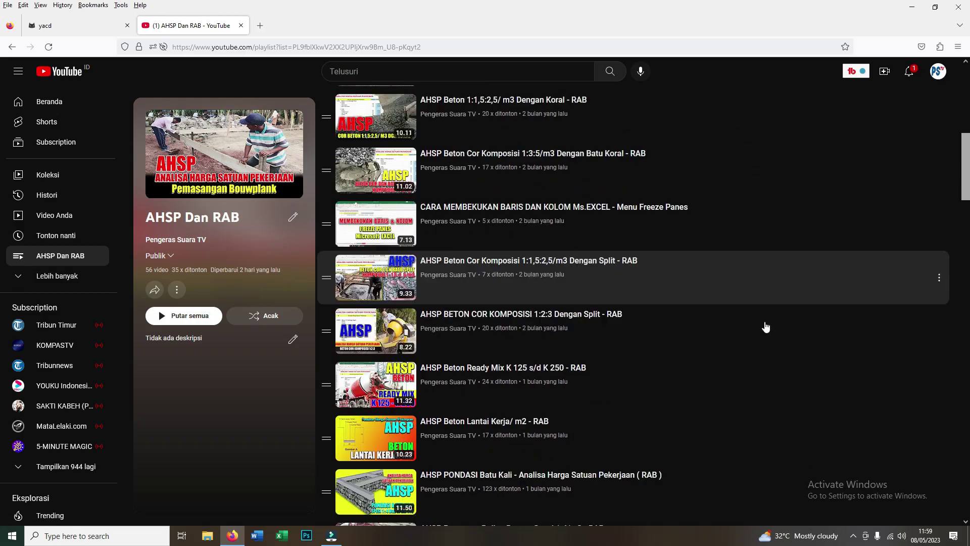
pyautogui.scroll(-3, 765, 326)
pyautogui.scroll(-4, 762, 326)
pyautogui.scroll(-4, 761, 326)
pyautogui.scroll(-4, 760, 326)
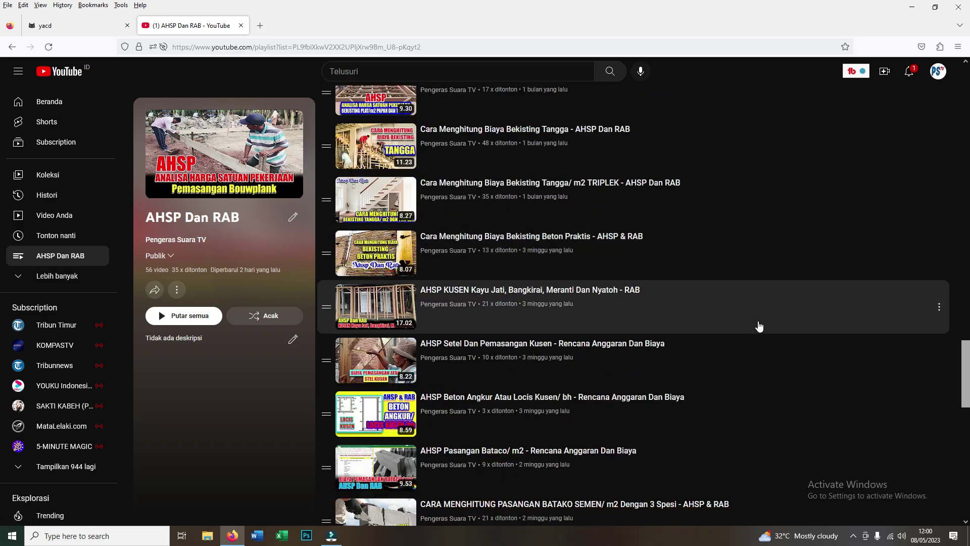
pyautogui.scroll(-4, 759, 326)
pyautogui.scroll(-1, 759, 326)
pyautogui.scroll(-3, 759, 325)
pyautogui.scroll(-1, 759, 325)
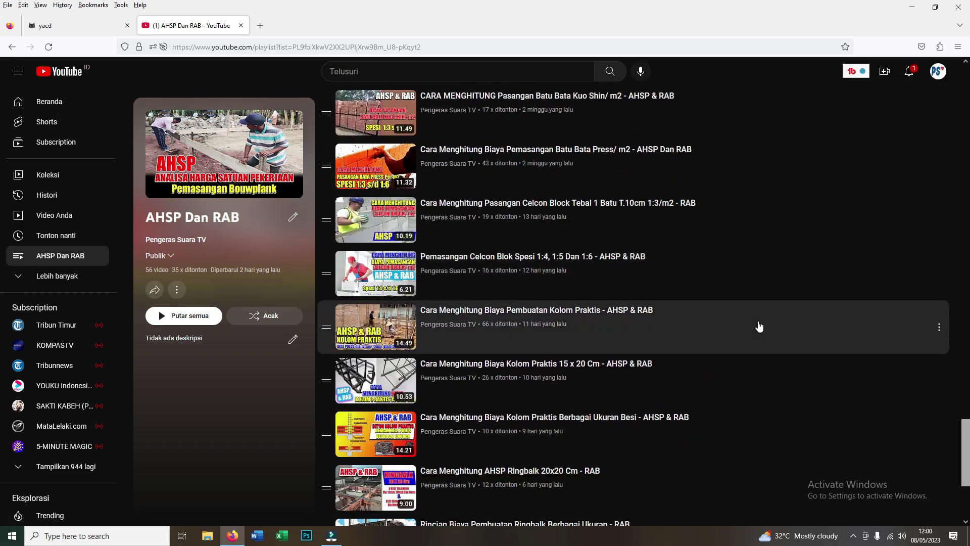
pyautogui.scroll(-2, 759, 326)
pyautogui.scroll(-2, 759, 326)
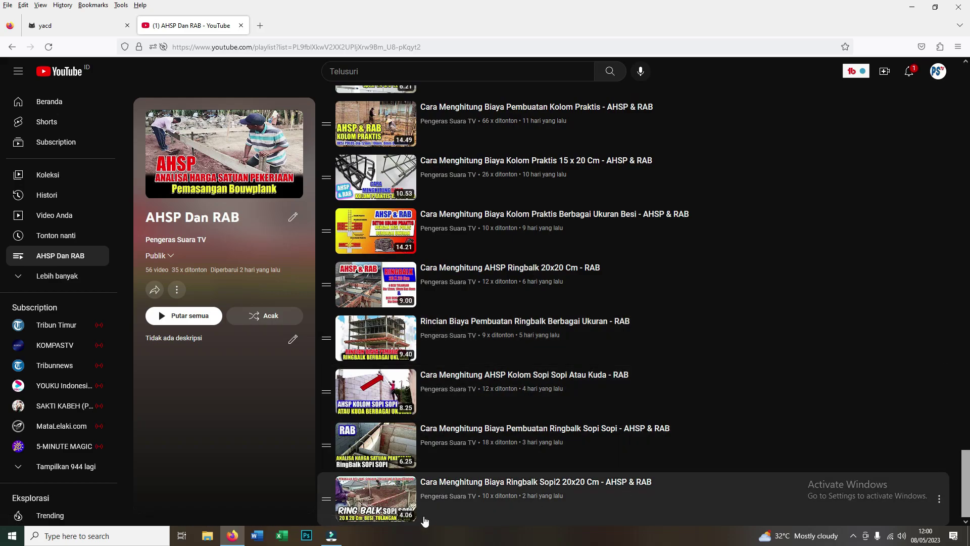
pyautogui.scroll(1, 815, 378)
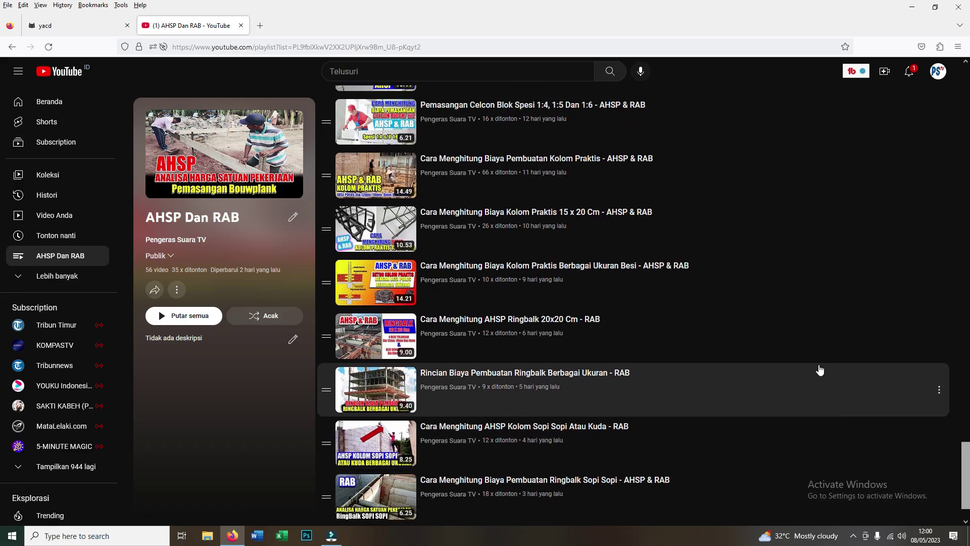
pyautogui.scroll(8, 818, 369)
pyautogui.scroll(10, 820, 368)
pyautogui.scroll(5, 819, 367)
pyautogui.scroll(10, 819, 364)
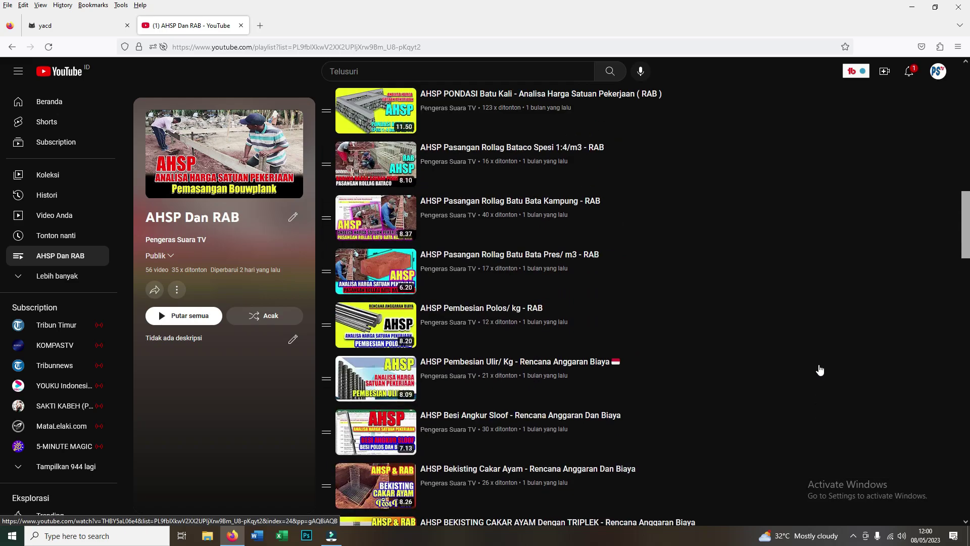